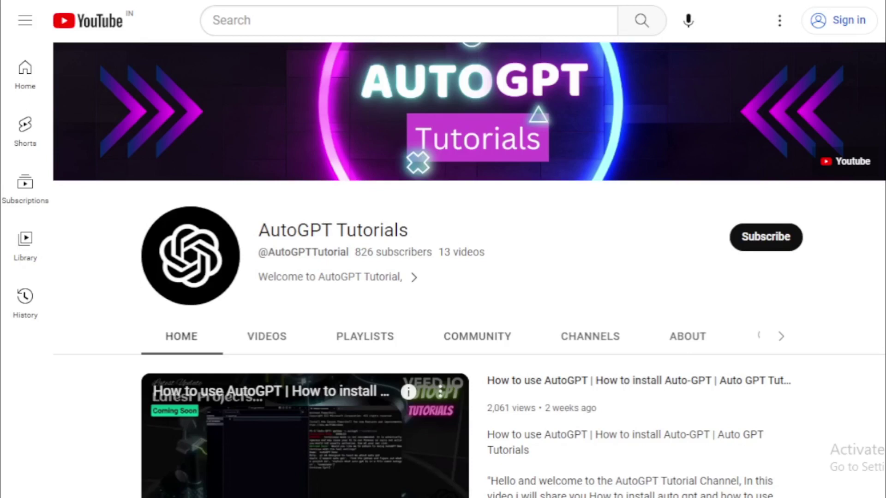
- Scroll through the StableStudio announcement article and its screenshots
{"action": "scroll", "coordinate": [469, 270], "scroll_direction": "down", "scroll_amount": 3}
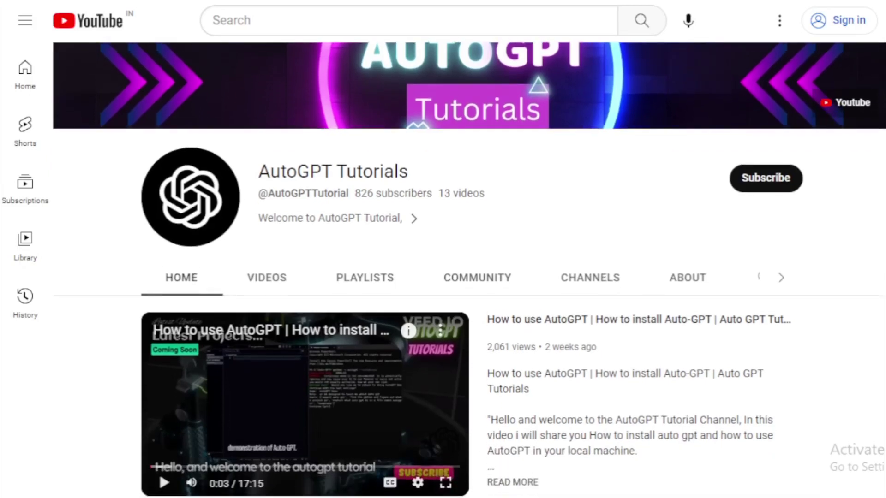
{"action": "scroll", "coordinate": [469, 270], "scroll_direction": "down", "scroll_amount": 3}
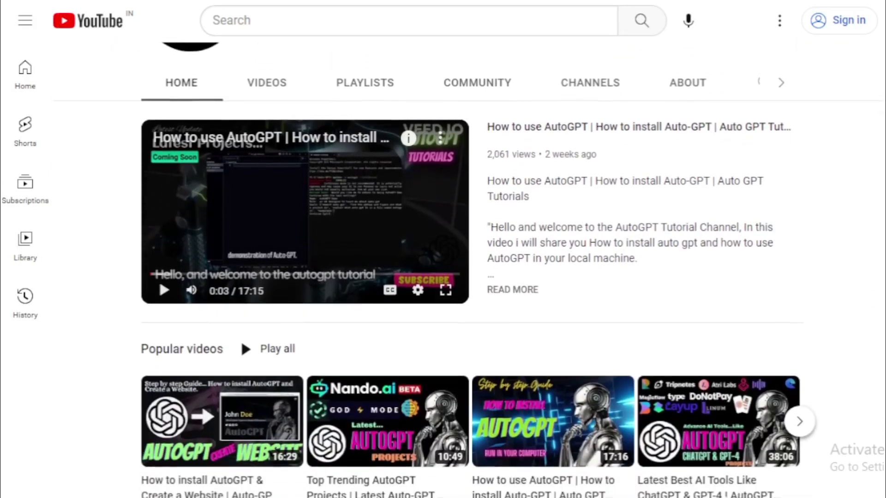
{"action": "scroll", "coordinate": [469, 270], "scroll_direction": "down", "scroll_amount": 5}
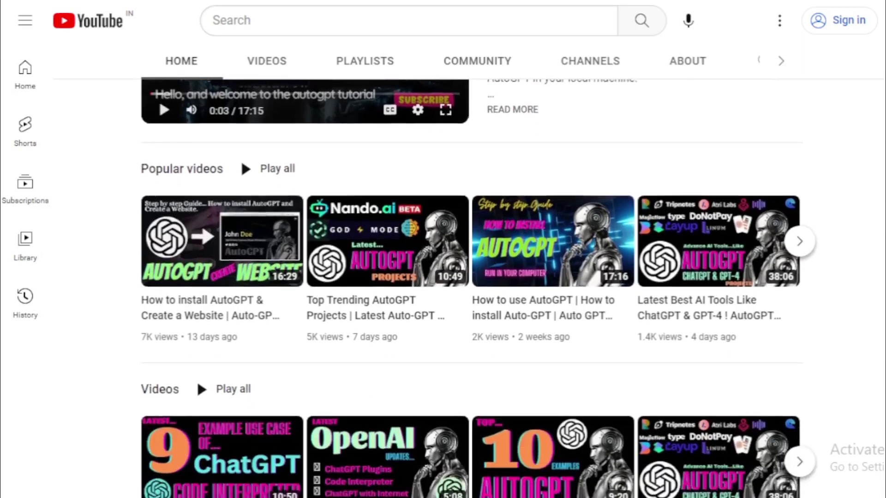
{"action": "scroll", "coordinate": [469, 269], "scroll_direction": "down", "scroll_amount": 6}
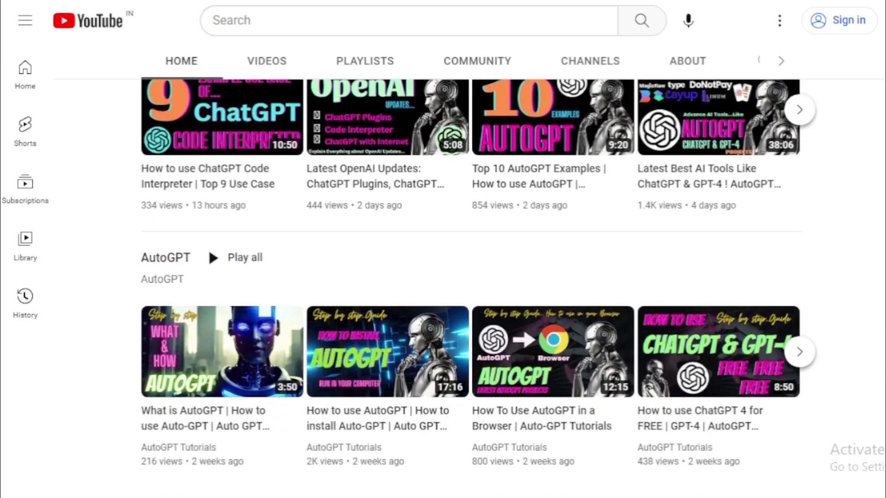
{"action": "scroll", "coordinate": [469, 270], "scroll_direction": "up", "scroll_amount": 9}
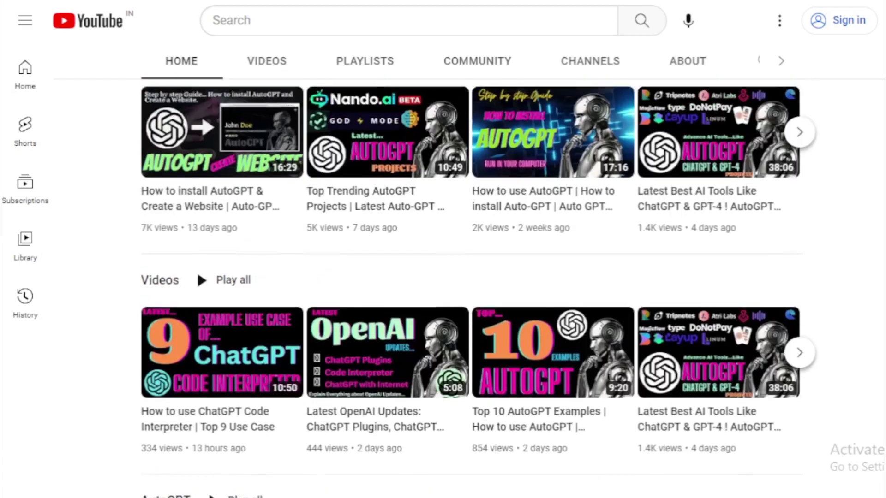
{"action": "scroll", "coordinate": [259, 337], "scroll_direction": "up", "scroll_amount": 8}
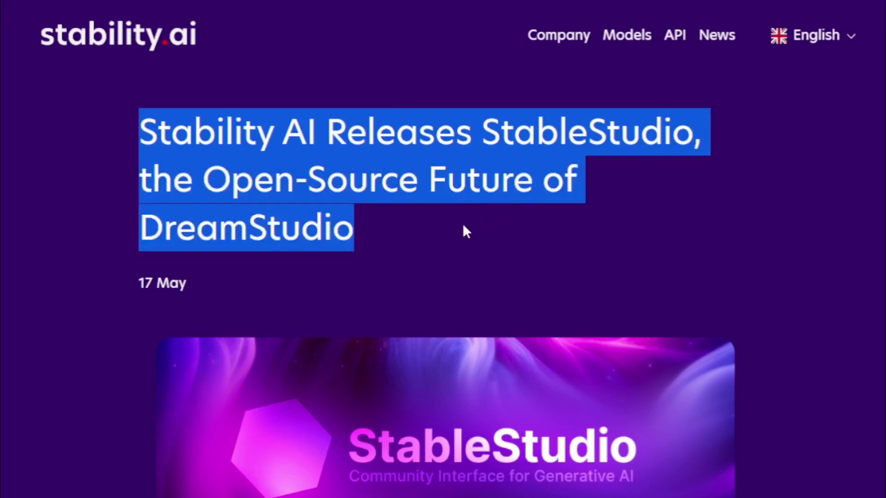
{"action": "left_click", "coordinate": [462, 224]}
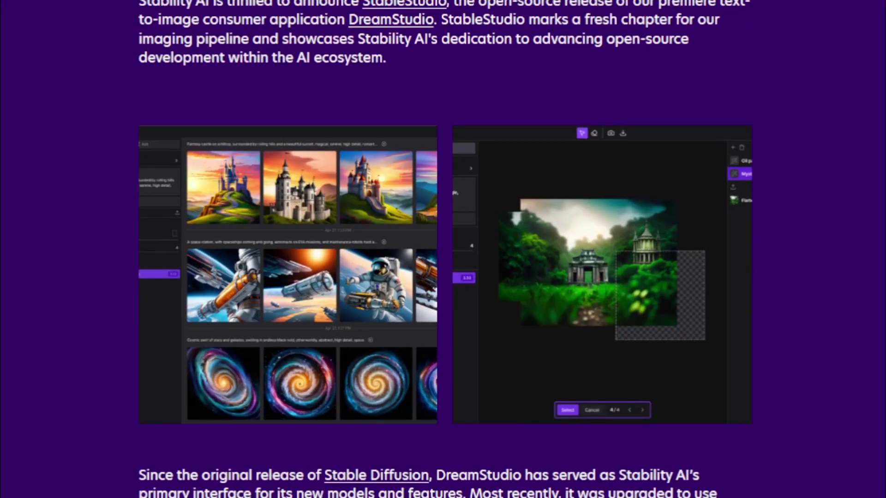
{"action": "scroll", "coordinate": [445, 249], "scroll_direction": "down", "scroll_amount": 10}
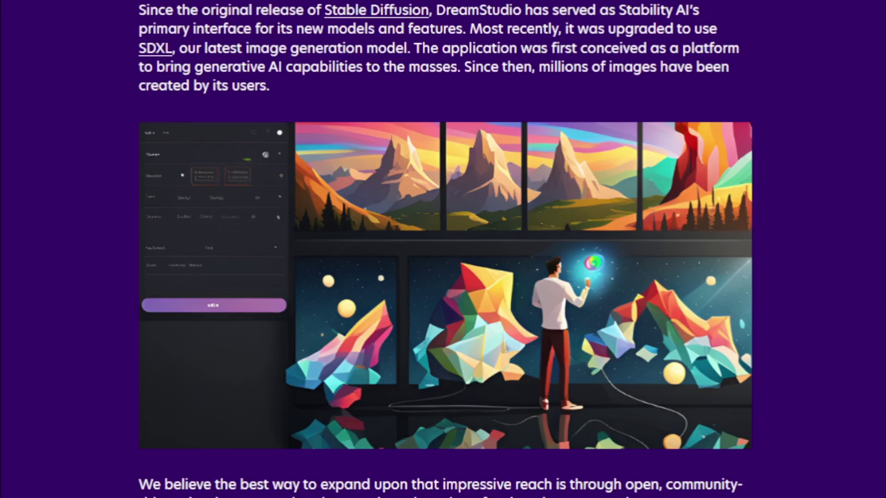
{"action": "scroll", "coordinate": [445, 249], "scroll_direction": "down", "scroll_amount": 11}
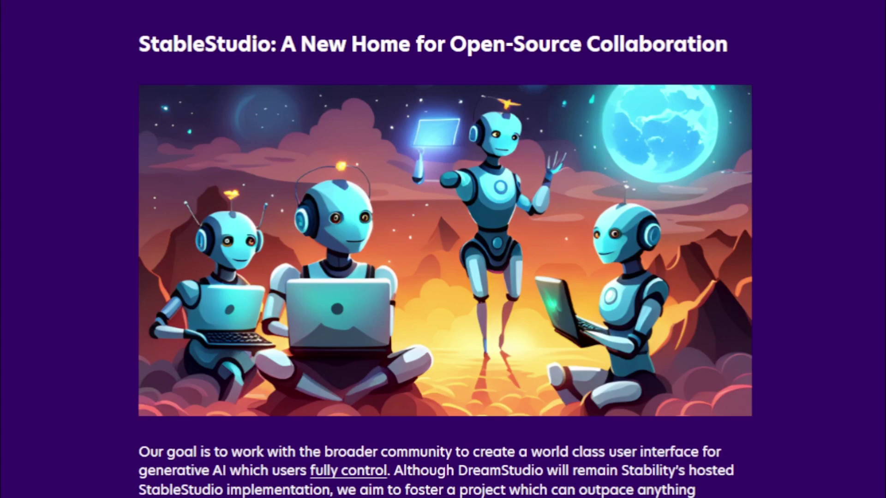
- Scroll back up through the StableStudio announcement article
{"action": "scroll", "coordinate": [446, 249], "scroll_direction": "up", "scroll_amount": 10}
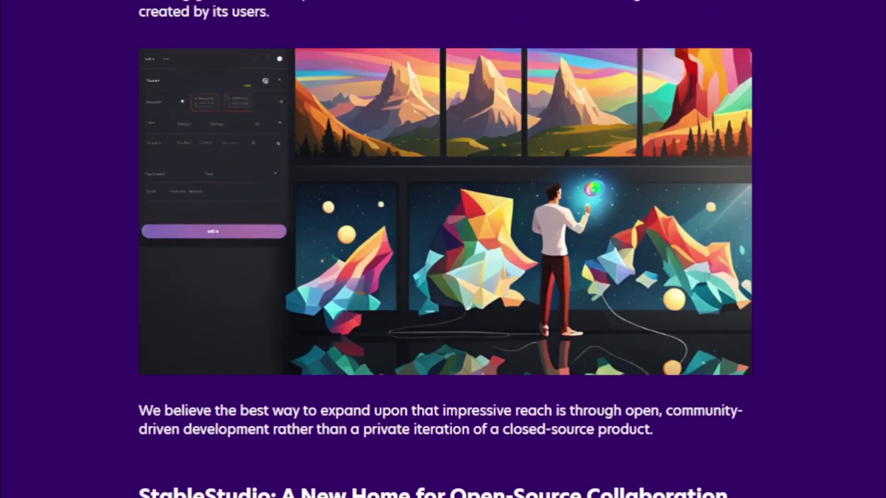
{"action": "scroll", "coordinate": [445, 249], "scroll_direction": "up", "scroll_amount": 2}
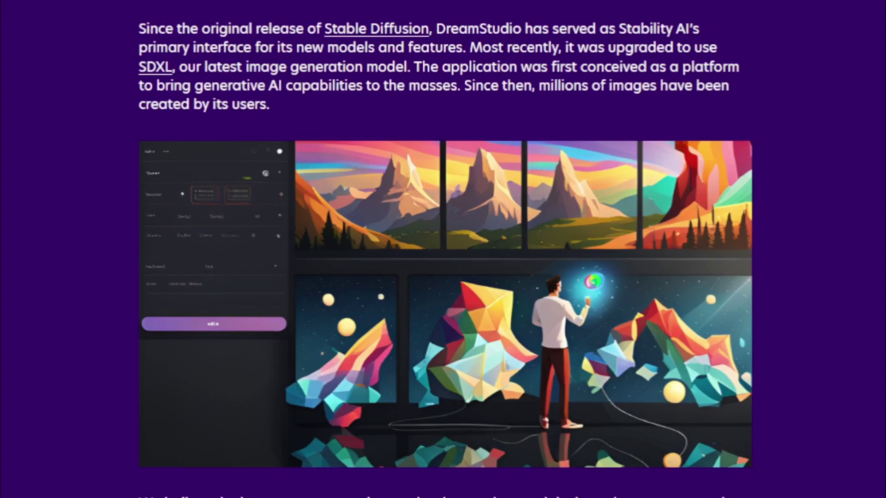
{"action": "scroll", "coordinate": [446, 250], "scroll_direction": "up", "scroll_amount": 14}
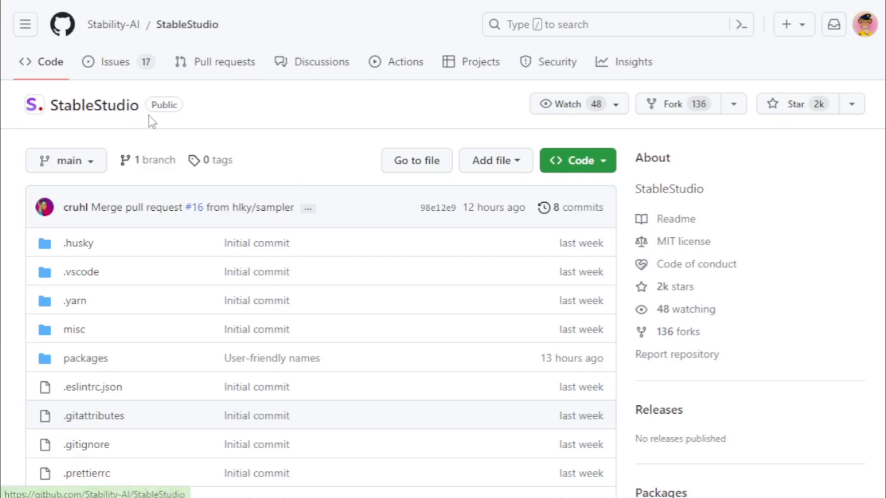
{"action": "left_click_drag", "start_coordinate": [149, 115], "coordinate": [50, 105]}
{"action": "left_click", "coordinate": [870, 199]}
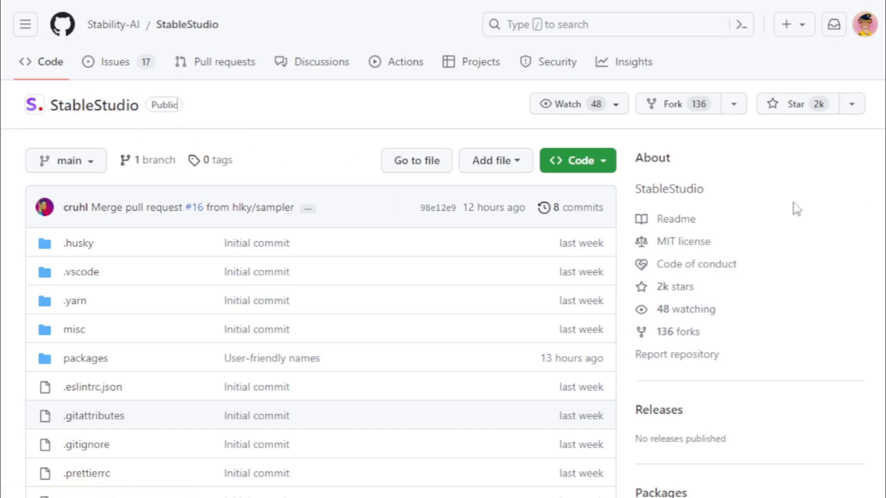
{"action": "scroll", "coordinate": [870, 199], "scroll_direction": "down", "scroll_amount": 10}
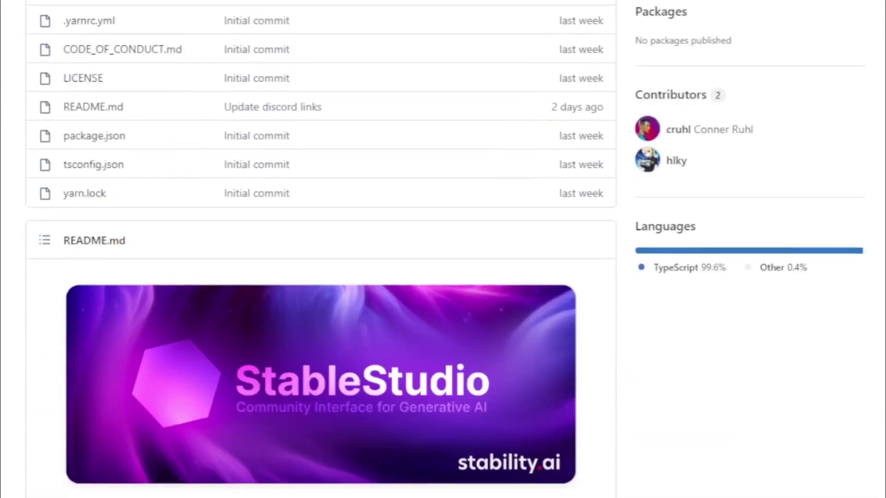
{"action": "scroll", "coordinate": [162, 313], "scroll_direction": "down", "scroll_amount": 4}
{"action": "scroll", "coordinate": [162, 313], "scroll_direction": "up", "scroll_amount": 1}
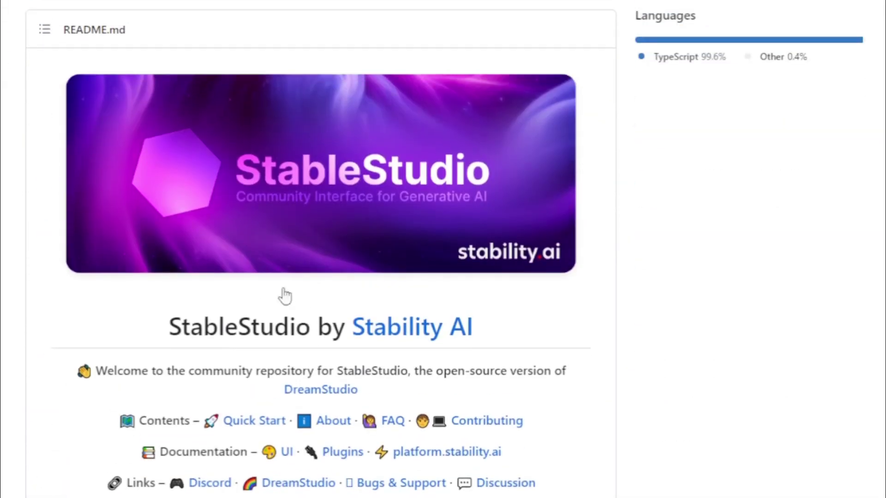
{"action": "left_click_drag", "start_coordinate": [133, 325], "coordinate": [486, 328]}
{"action": "left_click", "coordinate": [561, 328]}
{"action": "left_click_drag", "start_coordinate": [98, 371], "coordinate": [437, 393]}
{"action": "left_click", "coordinate": [440, 378]}
{"action": "scroll", "coordinate": [321, 249], "scroll_direction": "down", "scroll_amount": 5}
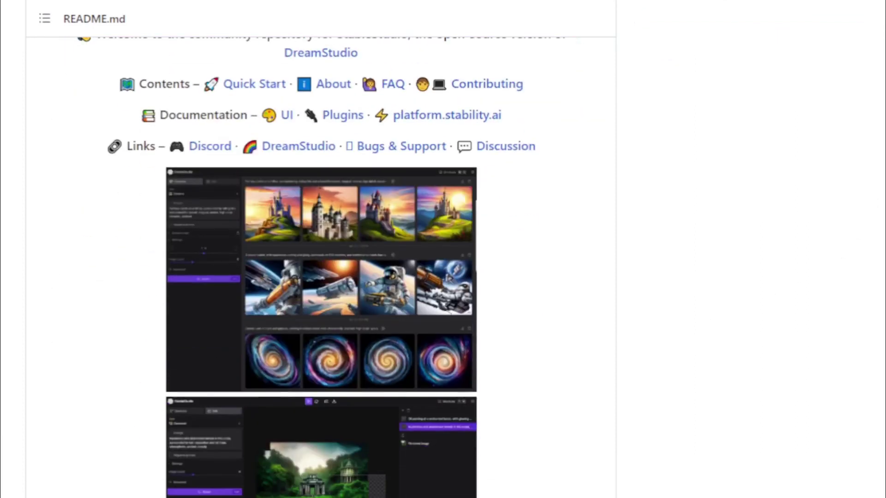
{"action": "scroll", "coordinate": [321, 267], "scroll_direction": "down", "scroll_amount": 2}
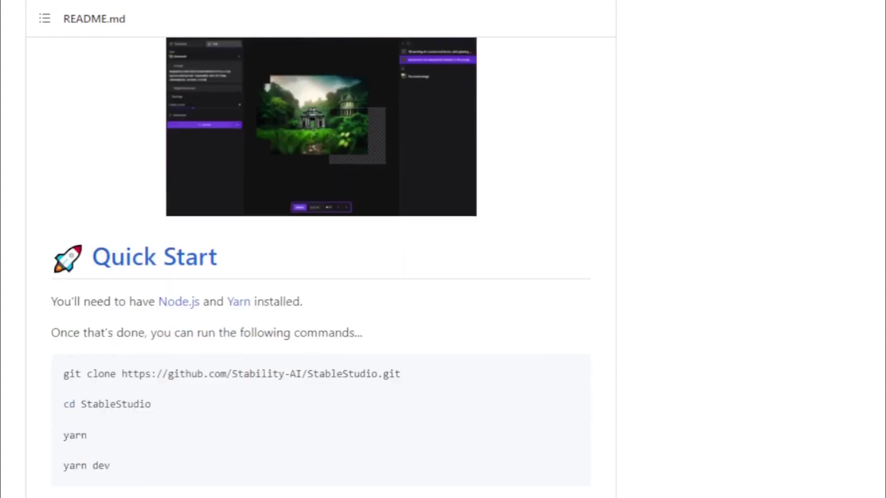
{"action": "scroll", "coordinate": [321, 268], "scroll_direction": "down", "scroll_amount": 5}
{"action": "scroll", "coordinate": [231, 120], "scroll_direction": "up", "scroll_amount": 2}
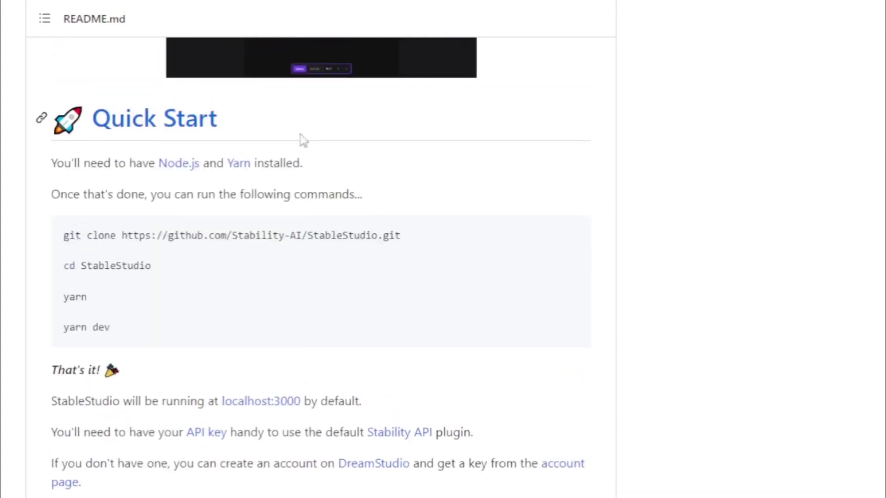
{"action": "left_click_drag", "start_coordinate": [231, 116], "coordinate": [98, 112]}
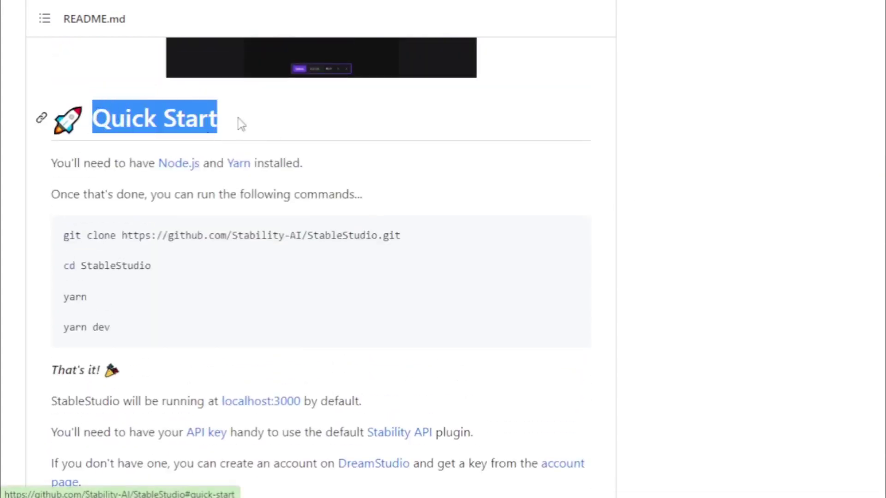
{"action": "left_click", "coordinate": [265, 115]}
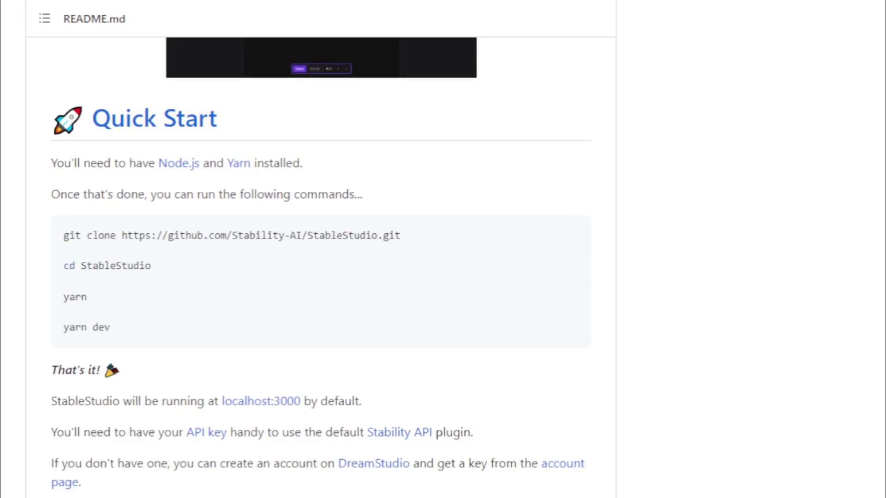
{"action": "scroll", "coordinate": [861, 268], "scroll_direction": "down", "scroll_amount": 10}
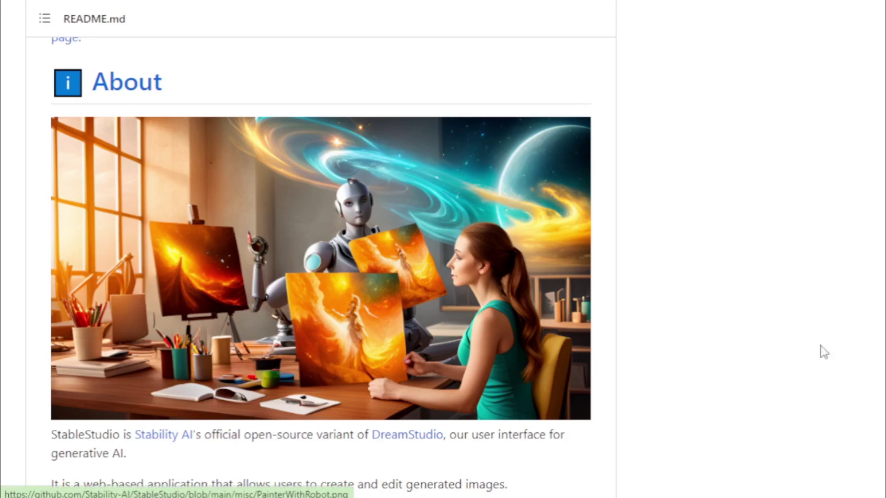
{"action": "scroll", "coordinate": [321, 268], "scroll_direction": "down", "scroll_amount": 10}
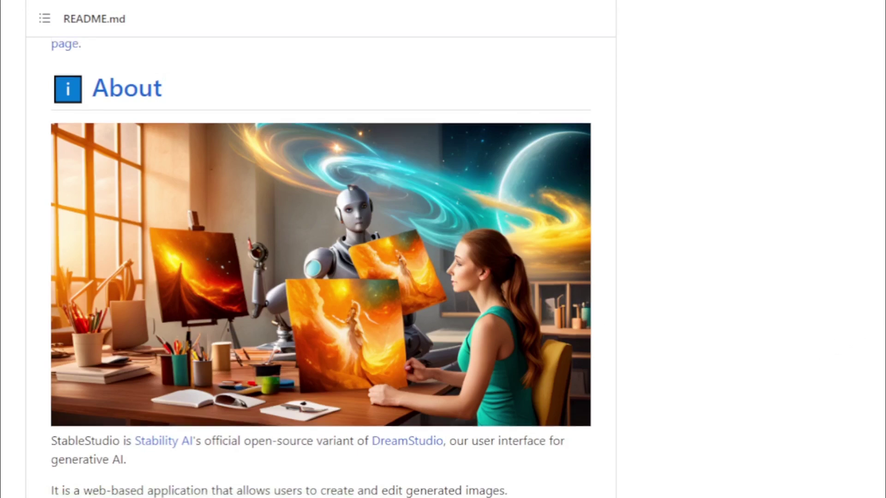
{"action": "scroll", "coordinate": [321, 267], "scroll_direction": "down", "scroll_amount": 6}
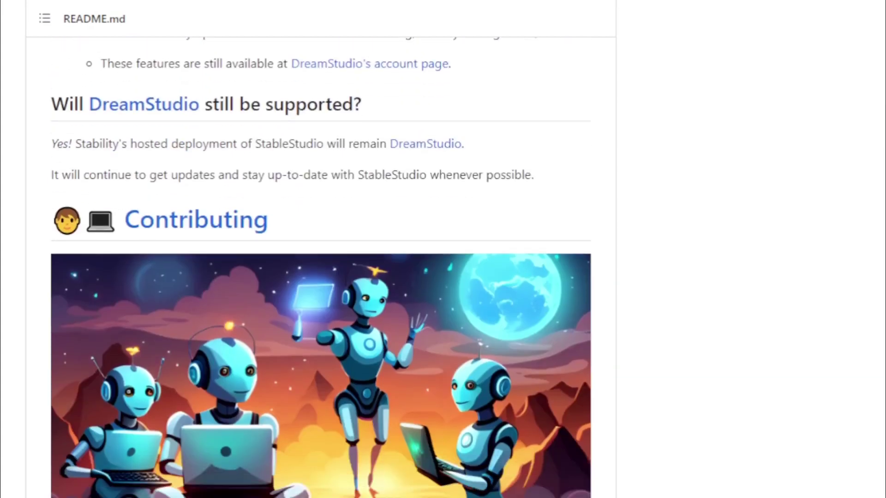
{"action": "scroll", "coordinate": [488, 128], "scroll_direction": "down", "scroll_amount": 1}
{"action": "left_click_drag", "start_coordinate": [367, 86], "coordinate": [50, 87]}
{"action": "left_click_drag", "start_coordinate": [328, 194], "coordinate": [119, 184]}
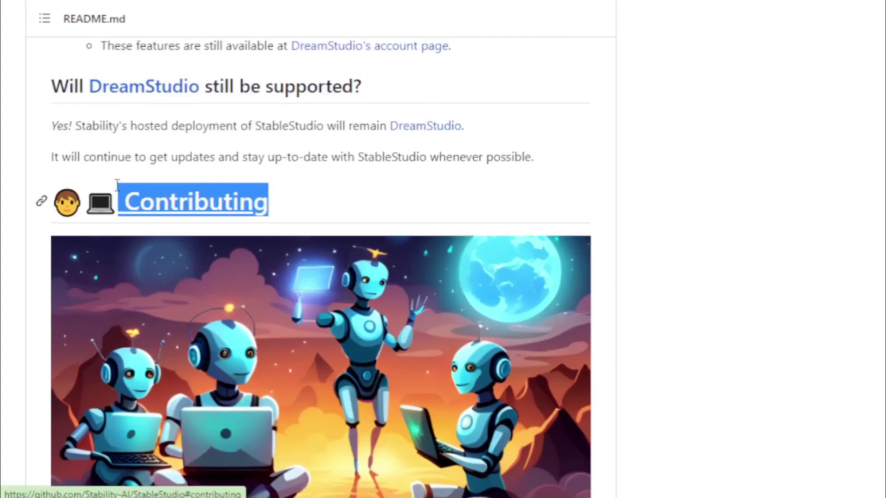
{"action": "scroll", "coordinate": [119, 185], "scroll_direction": "down", "scroll_amount": 8}
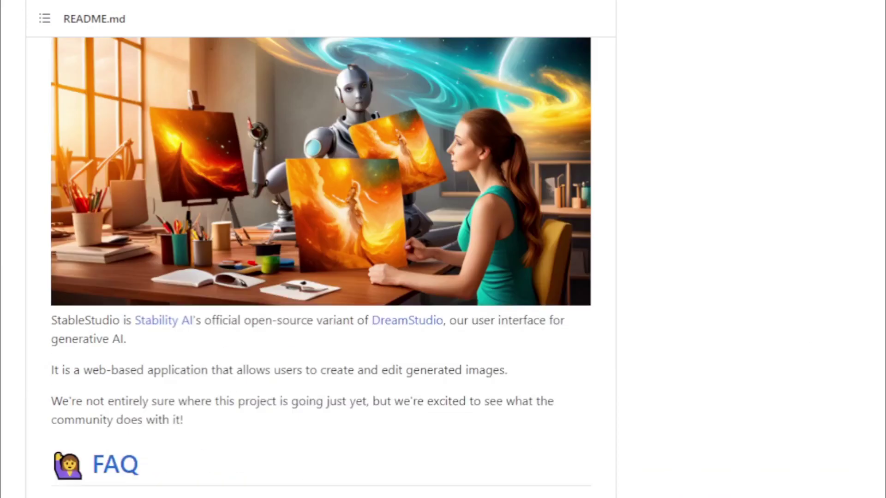
- Review the README Quick Start requirements and select the git clone command line
{"action": "scroll", "coordinate": [276, 137], "scroll_direction": "up", "scroll_amount": 14}
{"action": "scroll", "coordinate": [275, 137], "scroll_direction": "down", "scroll_amount": 3}
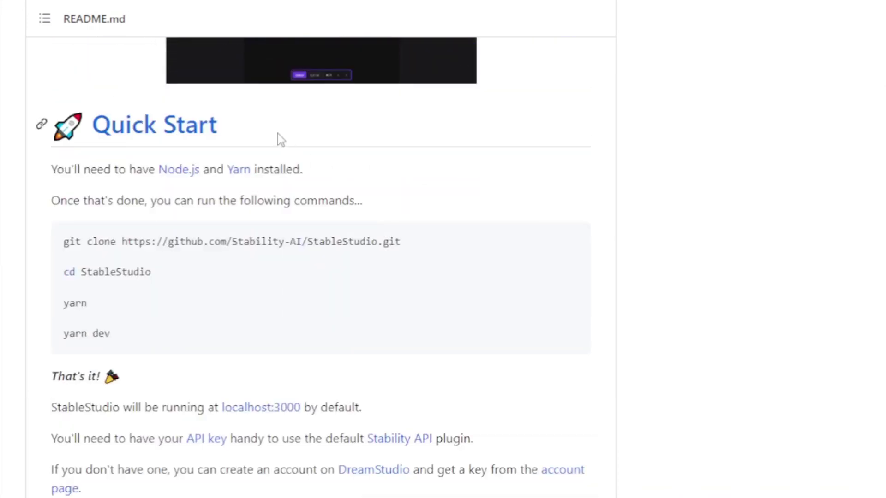
{"action": "left_click_drag", "start_coordinate": [275, 137], "coordinate": [87, 129]}
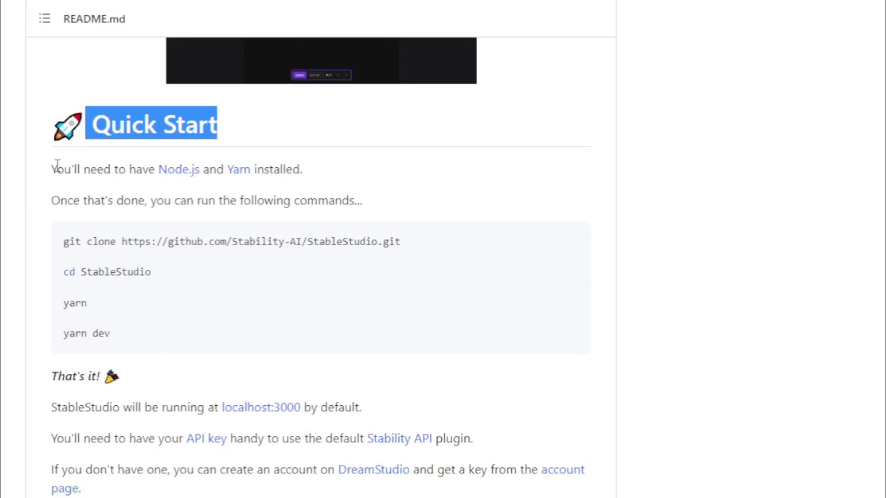
{"action": "left_click_drag", "start_coordinate": [52, 168], "coordinate": [310, 175]}
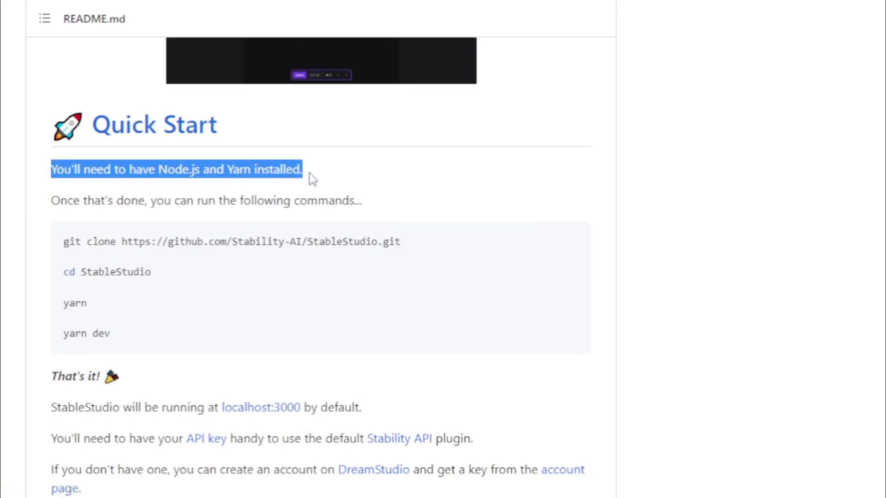
{"action": "left_click", "coordinate": [316, 181]}
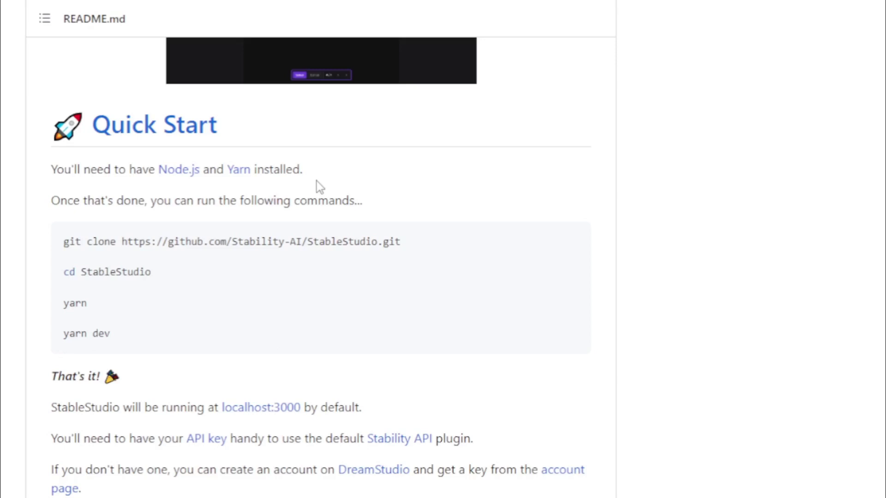
{"action": "left_click_drag", "start_coordinate": [52, 200], "coordinate": [362, 199]}
{"action": "left_click", "coordinate": [369, 201]}
{"action": "left_click_drag", "start_coordinate": [404, 241], "coordinate": [61, 237]}
{"action": "key", "text": "ctrl+c"}
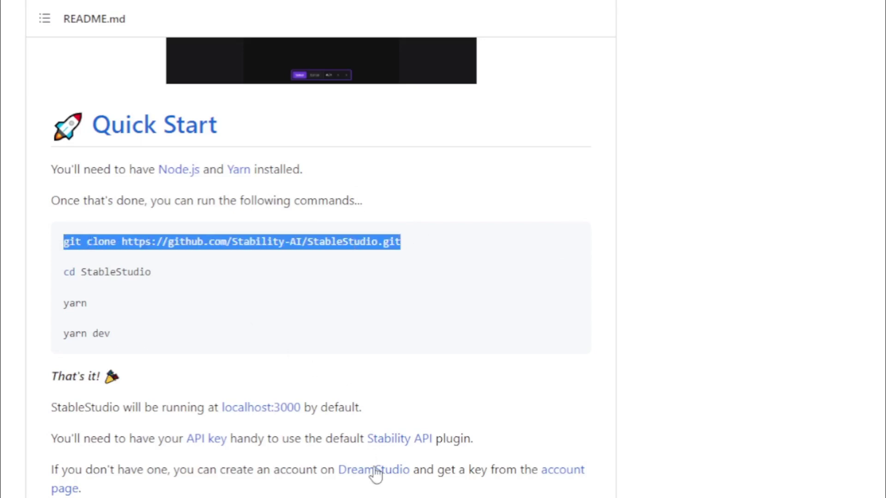
- Create a new folder named StableStudio inside the empty StableStudio folder
{"action": "key", "text": "alt+Tab"}
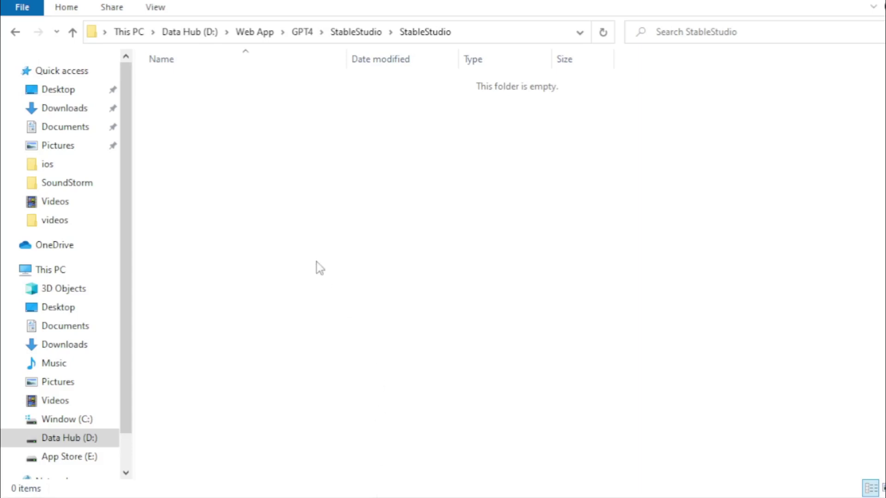
{"action": "right_click", "coordinate": [316, 262]}
{"action": "mouse_move", "coordinate": [341, 225]}
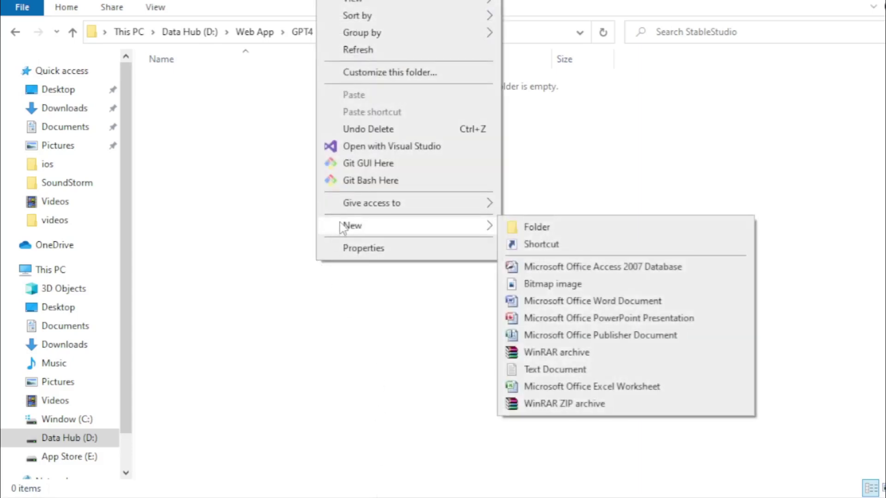
{"action": "left_click", "coordinate": [547, 229]}
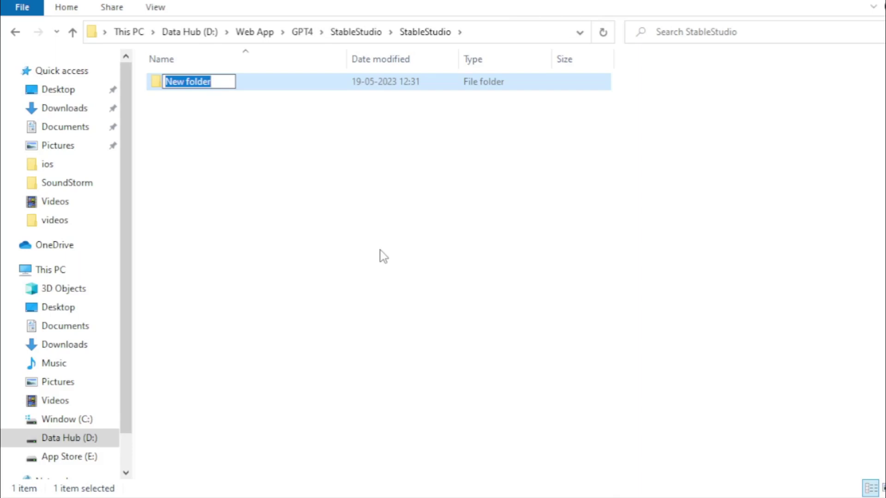
{"action": "type", "text": "Stabl"}
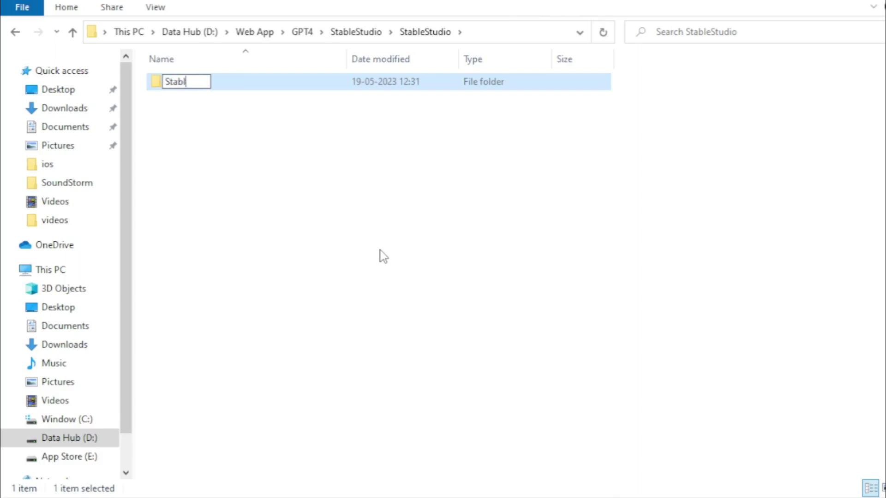
{"action": "type", "text": "eStud"}
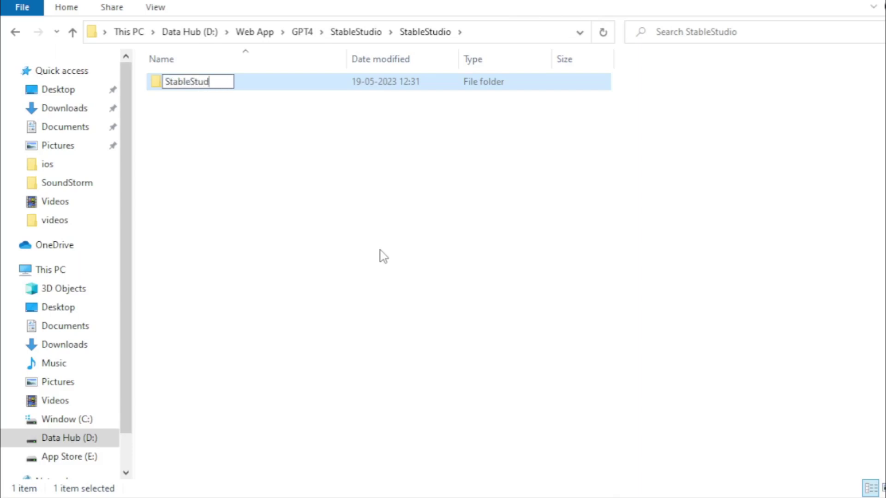
{"action": "type", "text": "io"}
{"action": "key", "text": "Return"}
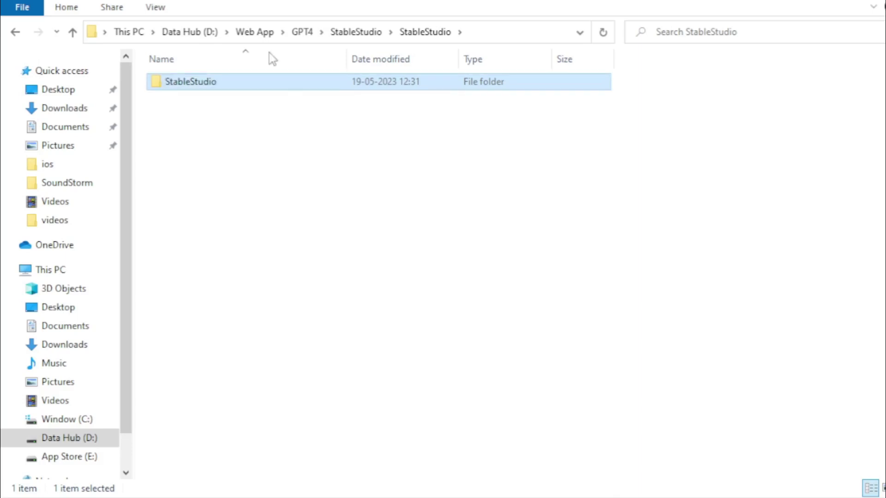
- Open a Command Prompt inside the new StableStudio folder using cmd
{"action": "double_click", "coordinate": [246, 82]}
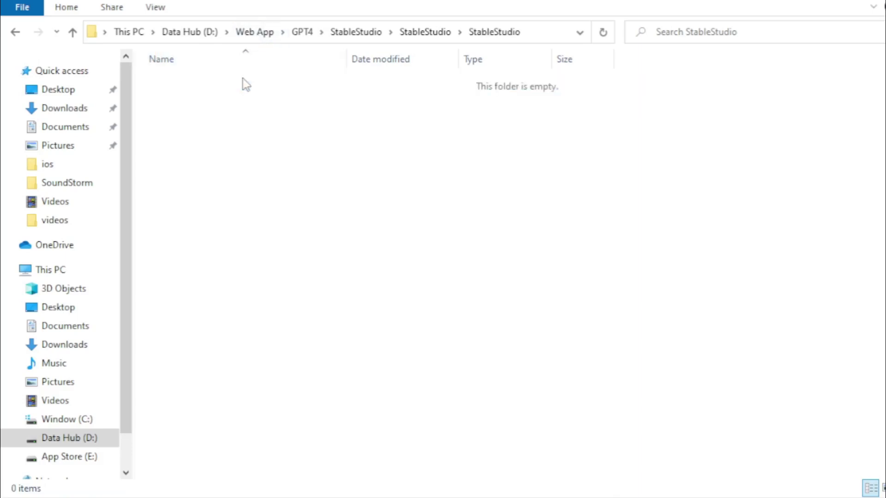
{"action": "left_click", "coordinate": [543, 33]}
{"action": "type", "text": "cmd"}
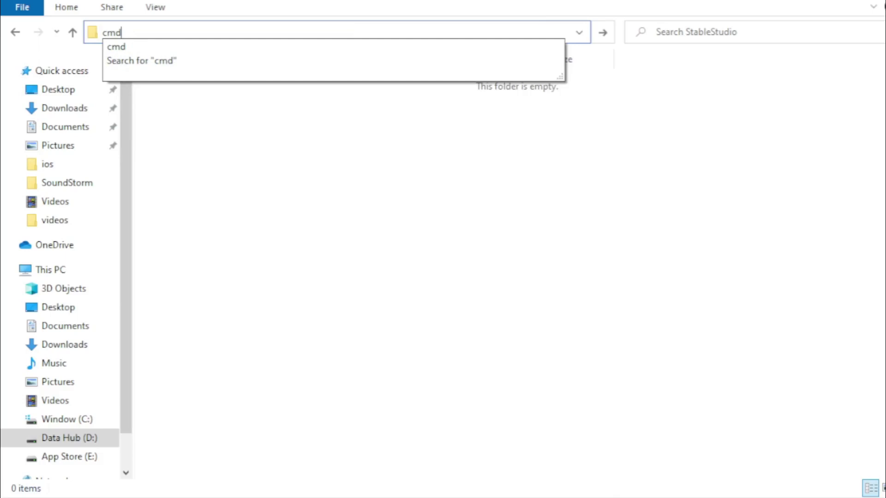
{"action": "key", "text": "Return"}
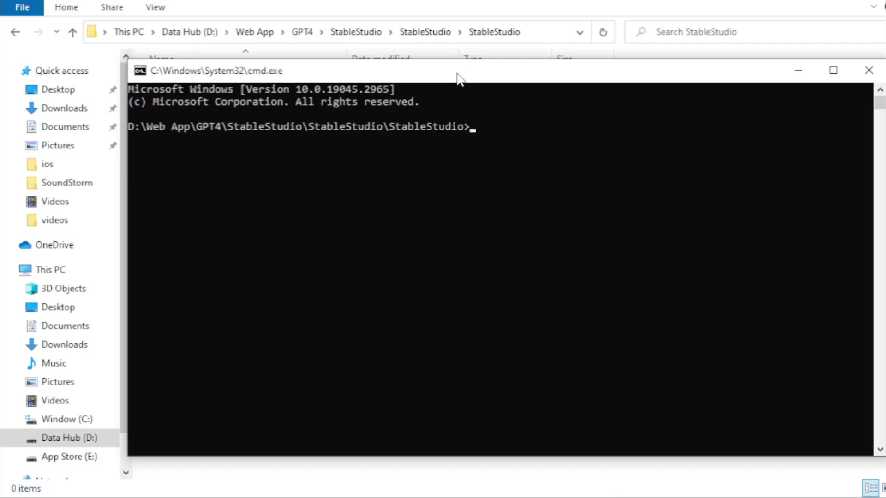
- Paste and run the git clone command for the StableStudio repository
{"action": "left_click_drag", "start_coordinate": [456, 74], "coordinate": [433, 100]}
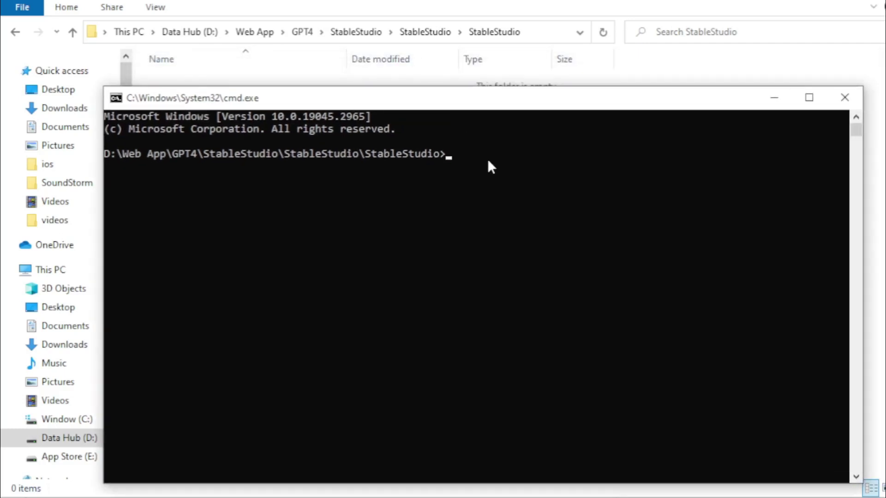
{"action": "key", "text": "ctrl+v"}
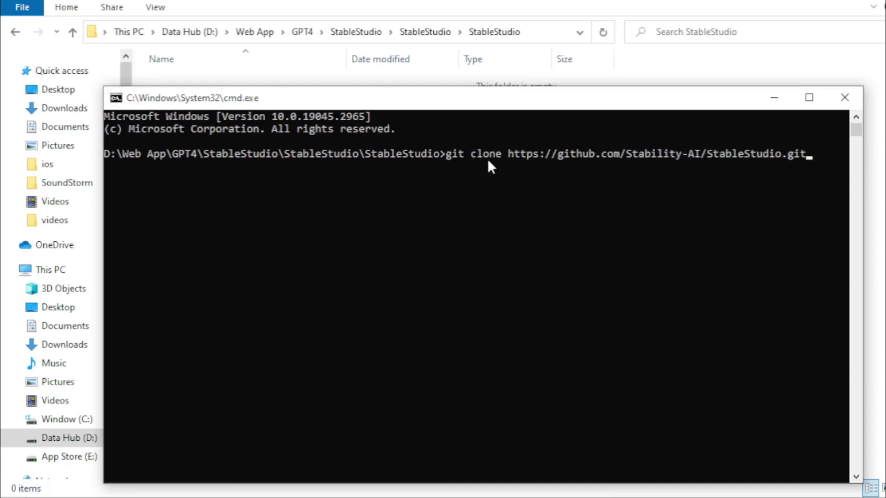
{"action": "key", "text": "Return"}
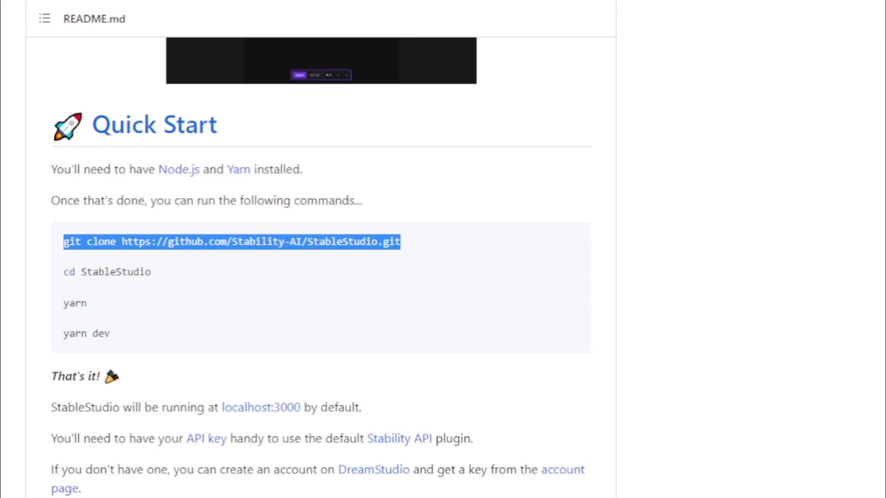
- Copy cd StableStudio from the README and run it in the console
{"action": "left_click_drag", "start_coordinate": [168, 281], "coordinate": [78, 272]}
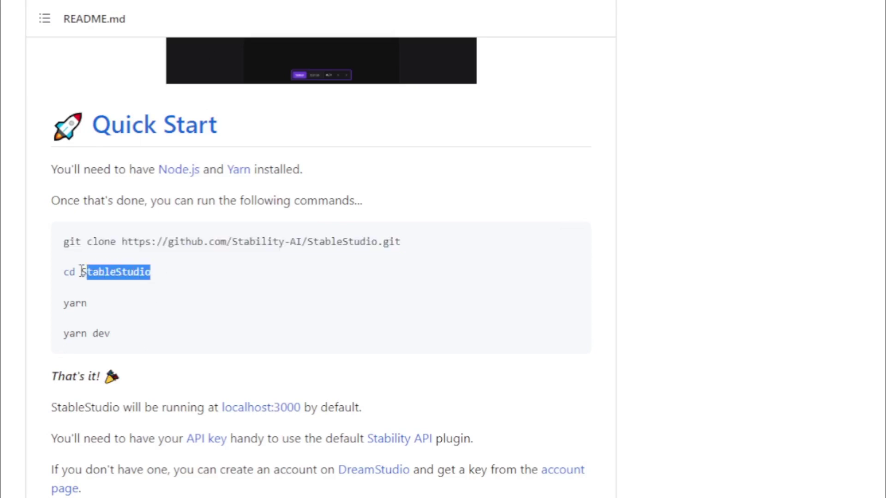
{"action": "key", "text": "alt+Tab"}
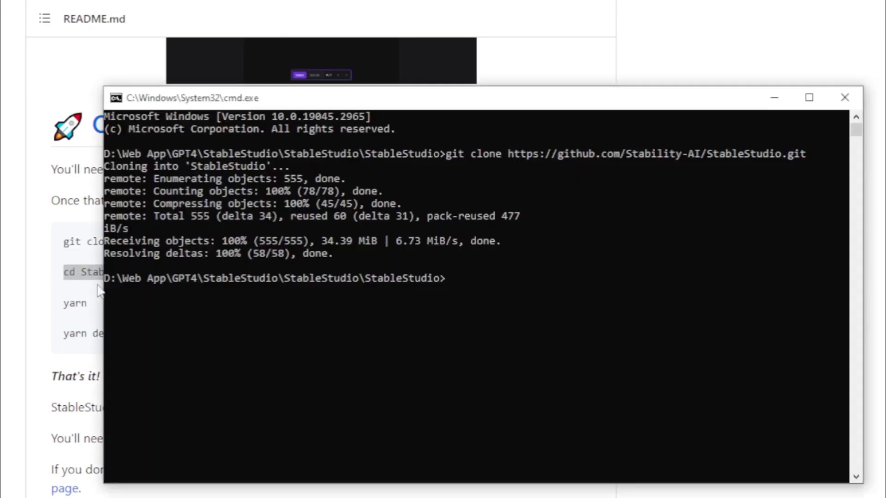
{"action": "type", "text": "cd StableStudio"}
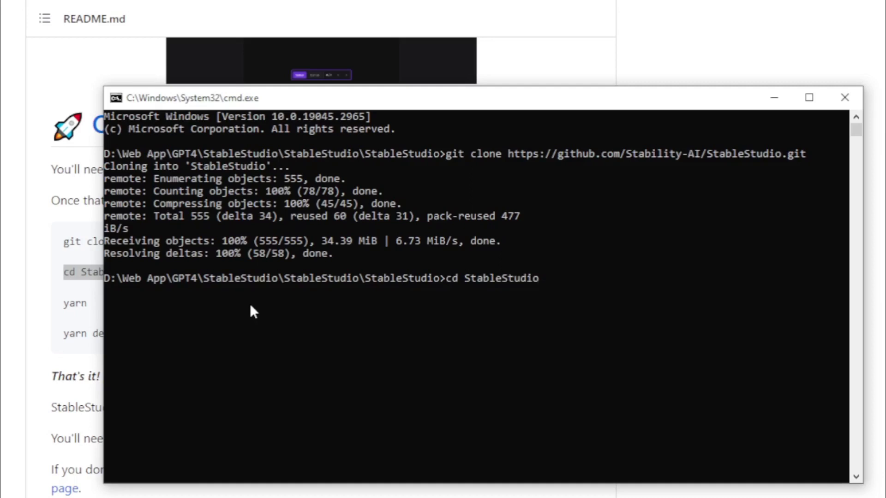
{"action": "key", "text": "Return"}
- Copy the yarn command from the README and run it to install dependencies
{"action": "key", "text": "alt+Tab"}
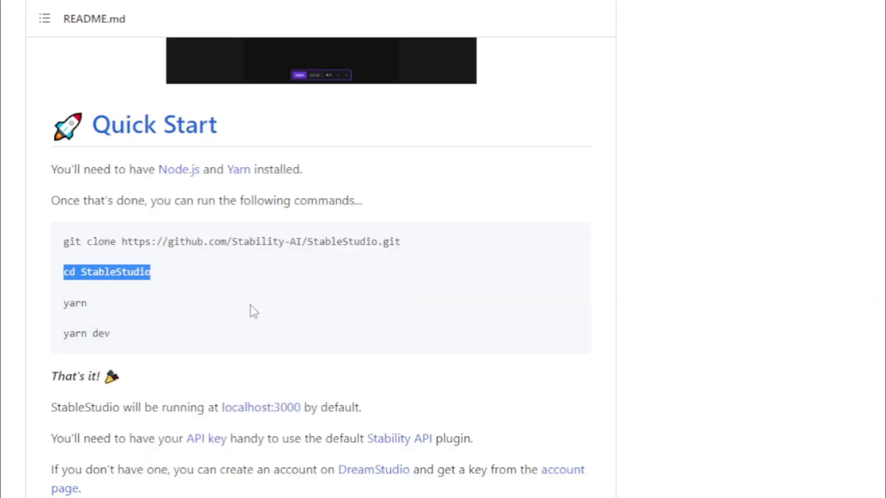
{"action": "left_click_drag", "start_coordinate": [90, 304], "coordinate": [66, 306]}
{"action": "key", "text": "ctrl+c"}
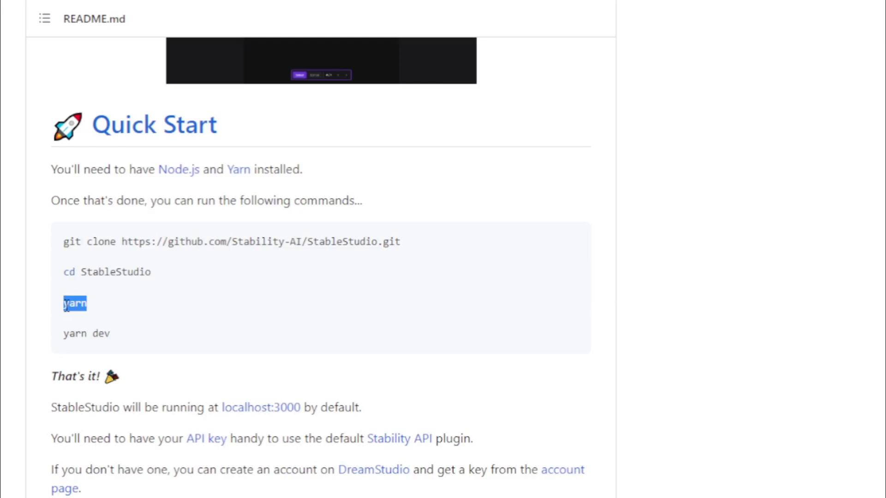
{"action": "key", "text": "alt+Tab"}
{"action": "key", "text": "ctrl+v"}
{"action": "key", "text": "Return"}
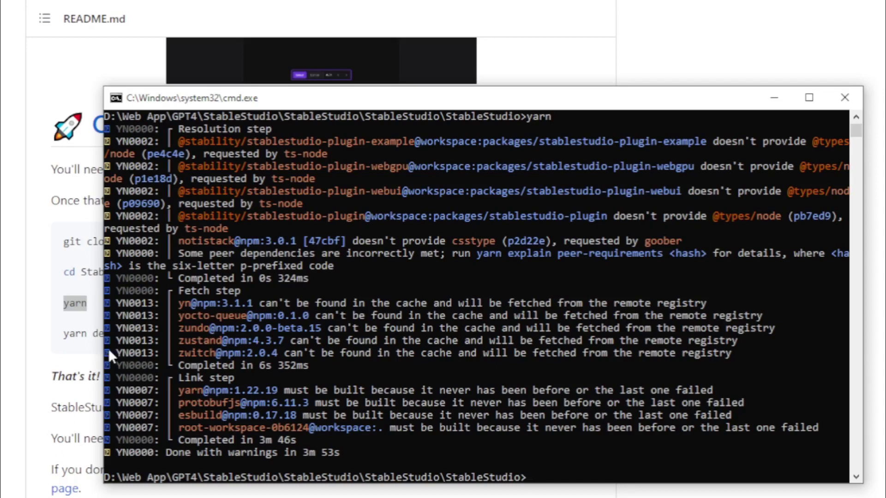
- Copy yarn dev from the README and run it to start the dev server
{"action": "left_click", "coordinate": [62, 331]}
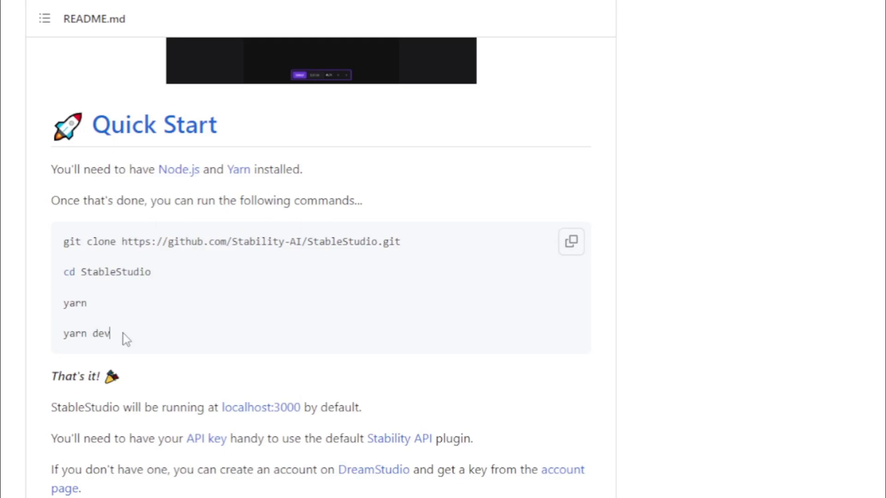
{"action": "left_click_drag", "start_coordinate": [111, 335], "coordinate": [66, 336]}
{"action": "key", "text": "ctrl+c"}
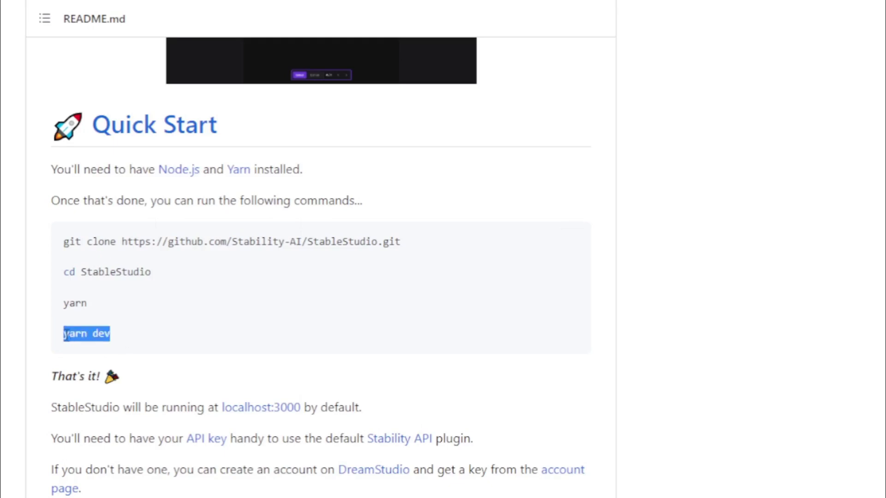
{"action": "key", "text": "alt+Tab"}
{"action": "key", "text": "ctrl+v"}
{"action": "key", "text": "Return"}
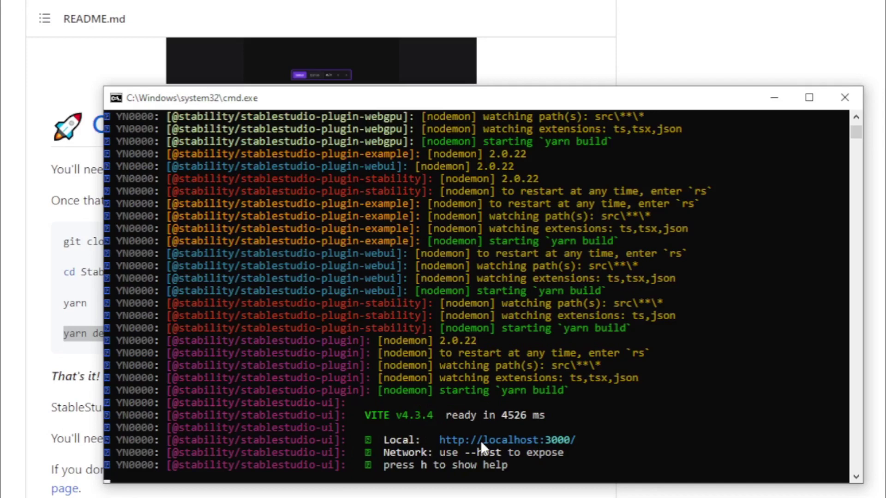
{"action": "left_click", "coordinate": [385, 440]}
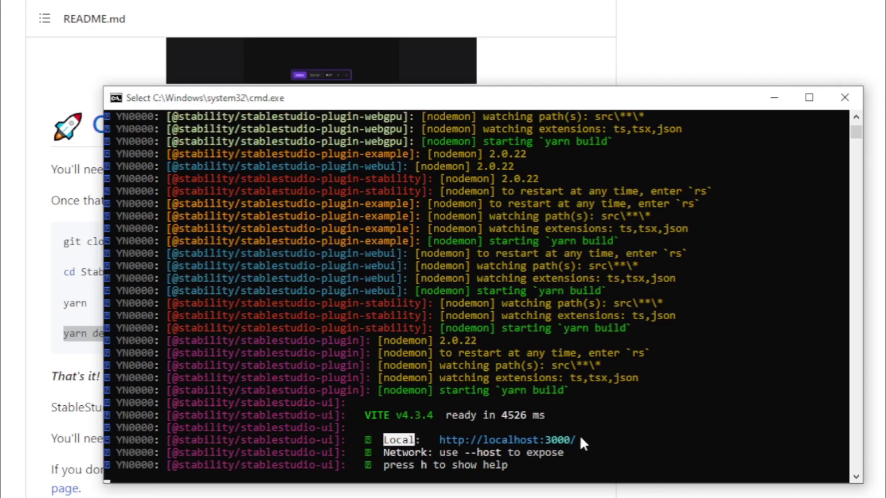
{"action": "left_click_drag", "start_coordinate": [580, 440], "coordinate": [446, 441]}
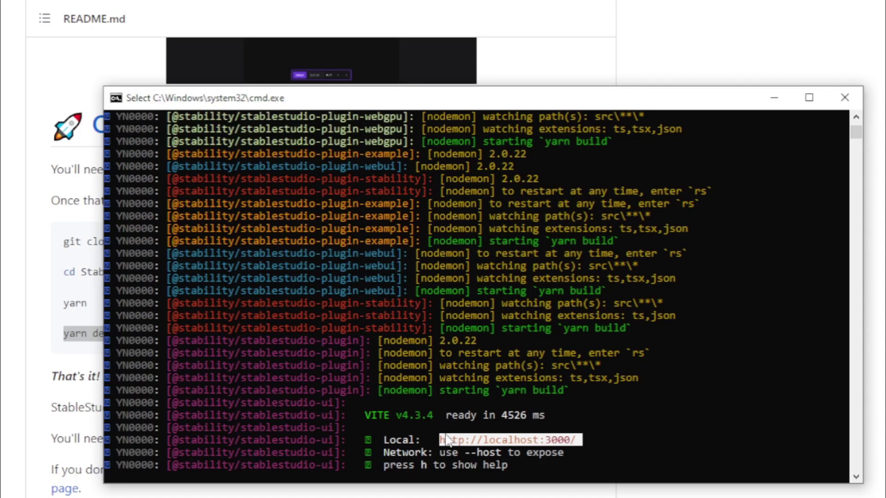
{"action": "key", "text": "ctrl+c"}
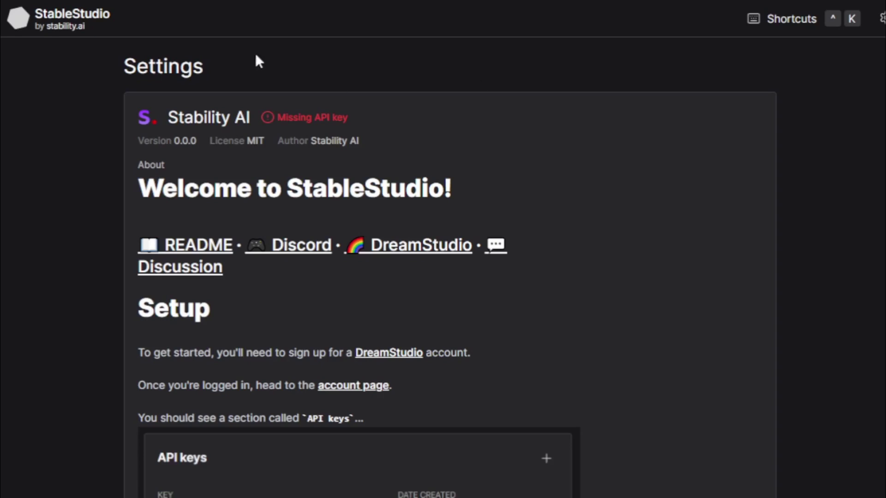
- Read the Settings page's Welcome and Setup instructions about logging in
{"action": "left_click_drag", "start_coordinate": [213, 65], "coordinate": [124, 66]}
{"action": "left_click_drag", "start_coordinate": [467, 196], "coordinate": [141, 189]}
{"action": "left_click_drag", "start_coordinate": [212, 314], "coordinate": [142, 317]}
{"action": "left_click_drag", "start_coordinate": [141, 351], "coordinate": [477, 351]}
{"action": "left_click", "coordinate": [477, 351]}
{"action": "scroll", "coordinate": [429, 256], "scroll_direction": "down", "scroll_amount": 4}
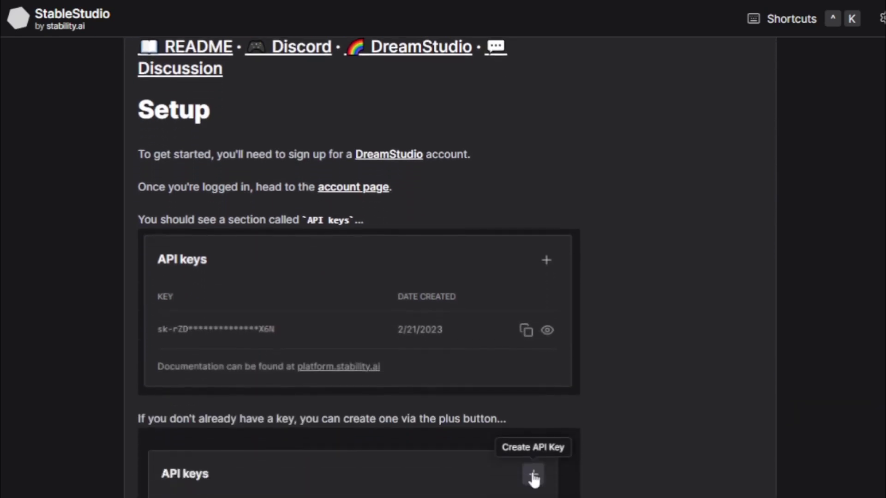
{"action": "left_click_drag", "start_coordinate": [138, 187], "coordinate": [250, 187]}
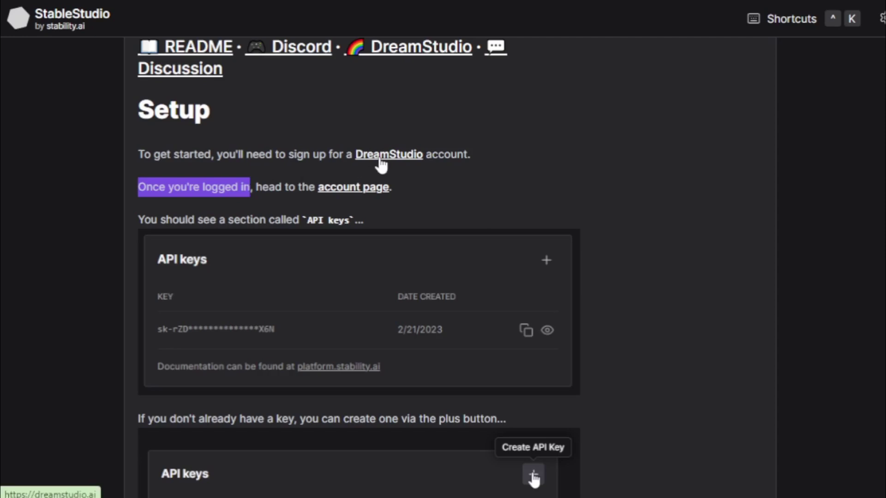
- Open the DreamStudio link in a new browser tab
{"action": "right_click", "coordinate": [379, 158]}
{"action": "left_click", "coordinate": [402, 170]}
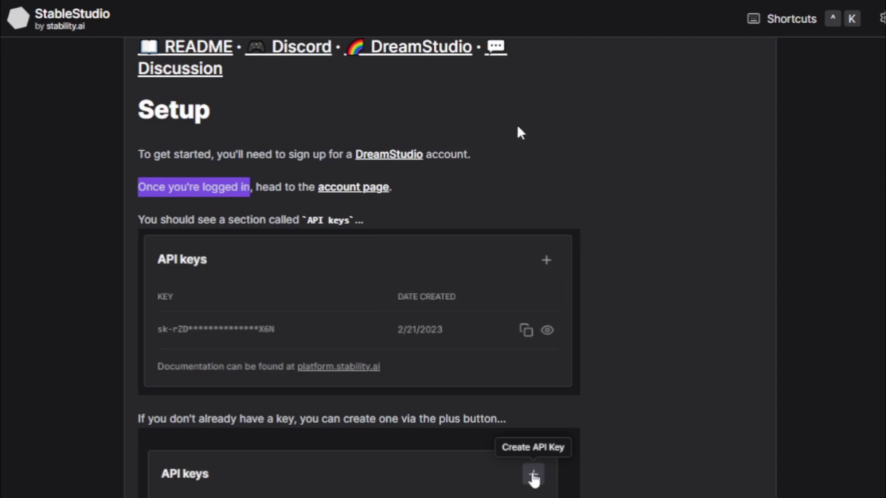
{"action": "left_click", "coordinate": [519, 148]}
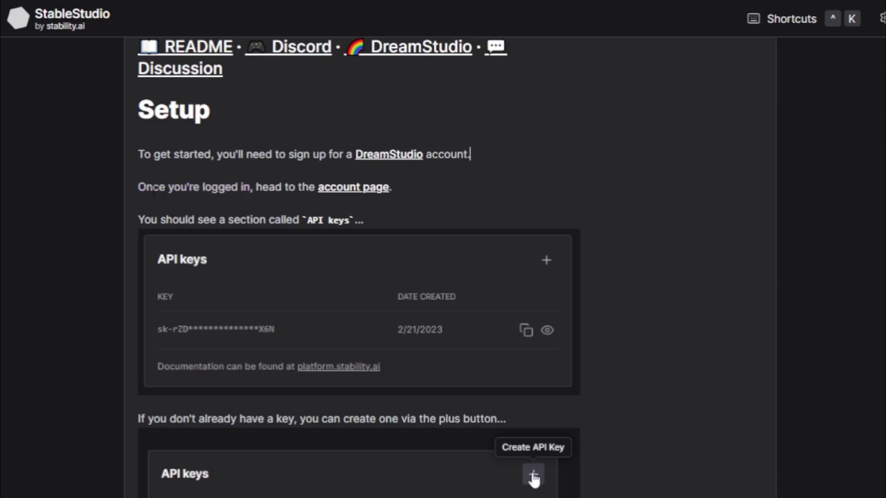
{"action": "left_click_drag", "start_coordinate": [138, 187], "coordinate": [282, 187]}
{"action": "left_click", "coordinate": [309, 187]}
- Read the key creation and pasting instructions, then focus the empty API key field
{"action": "scroll", "coordinate": [167, 303], "scroll_direction": "down", "scroll_amount": 8}
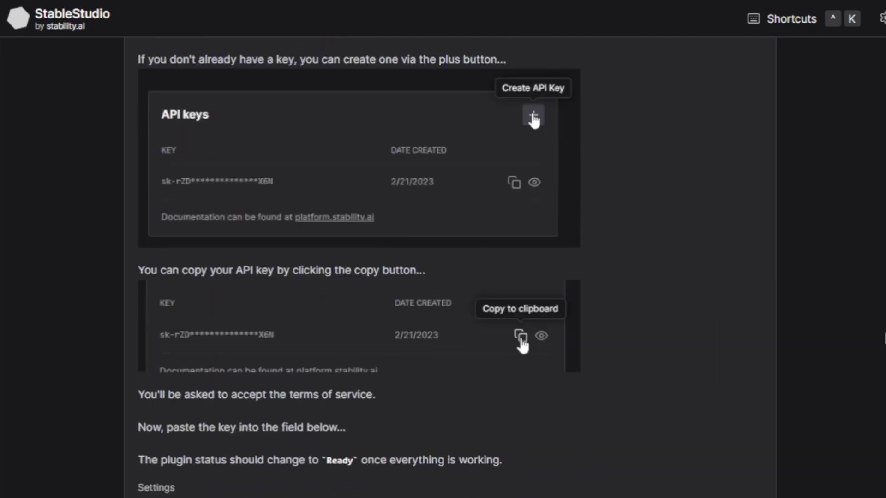
{"action": "left_click_drag", "start_coordinate": [879, 362], "coordinate": [879, 27]}
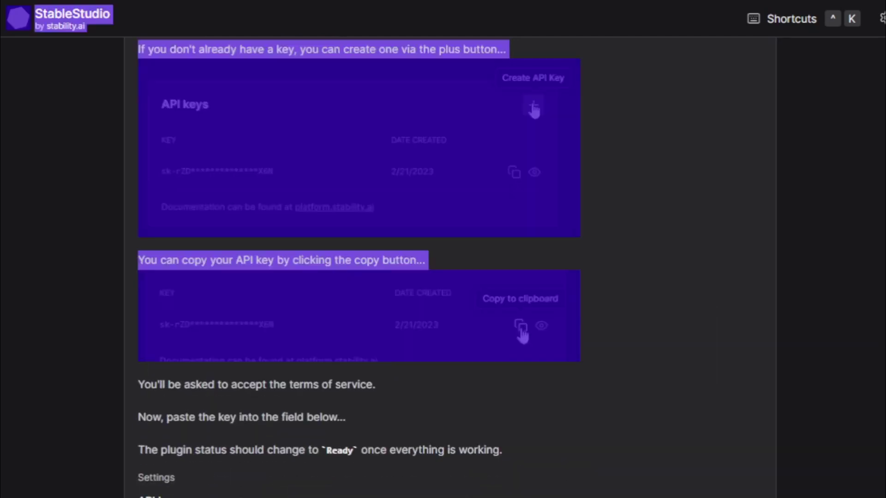
{"action": "scroll", "coordinate": [881, 335], "scroll_direction": "down", "scroll_amount": 2}
{"action": "left_click", "coordinate": [881, 336]}
{"action": "left_click_drag", "start_coordinate": [138, 308], "coordinate": [340, 308]}
{"action": "left_click", "coordinate": [241, 407]}
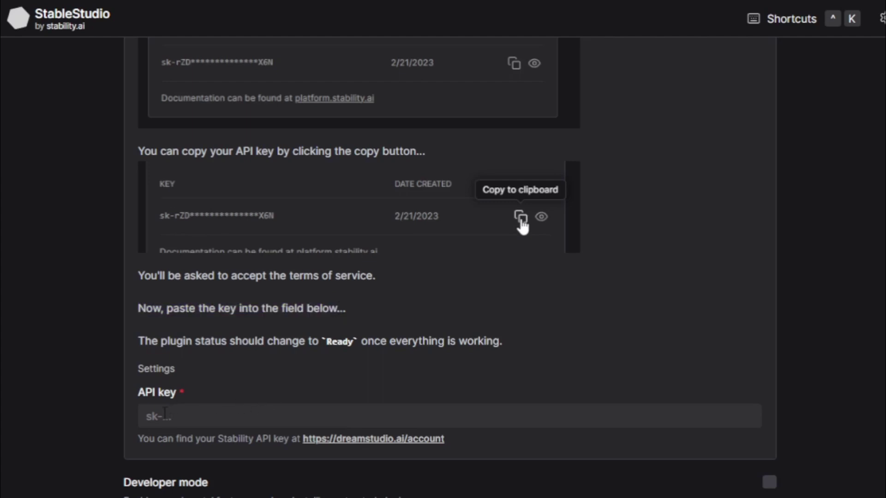
{"action": "left_click_drag", "start_coordinate": [184, 398], "coordinate": [137, 395]}
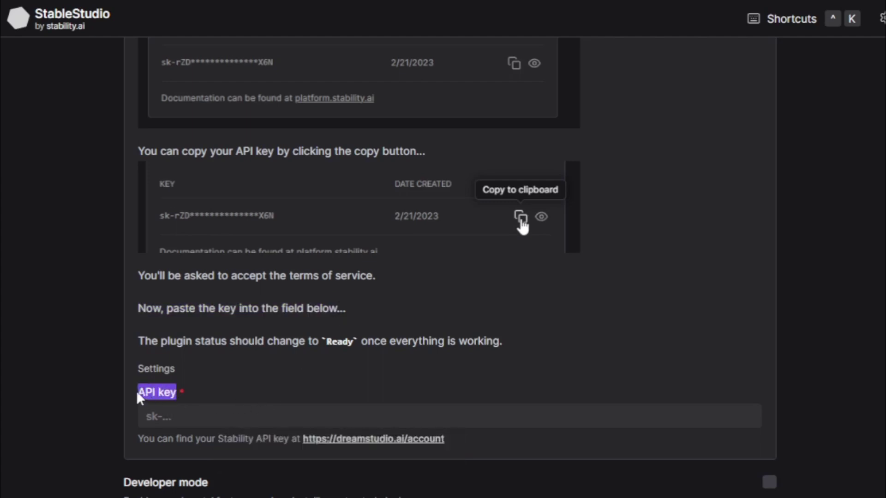
{"action": "left_click", "coordinate": [174, 416]}
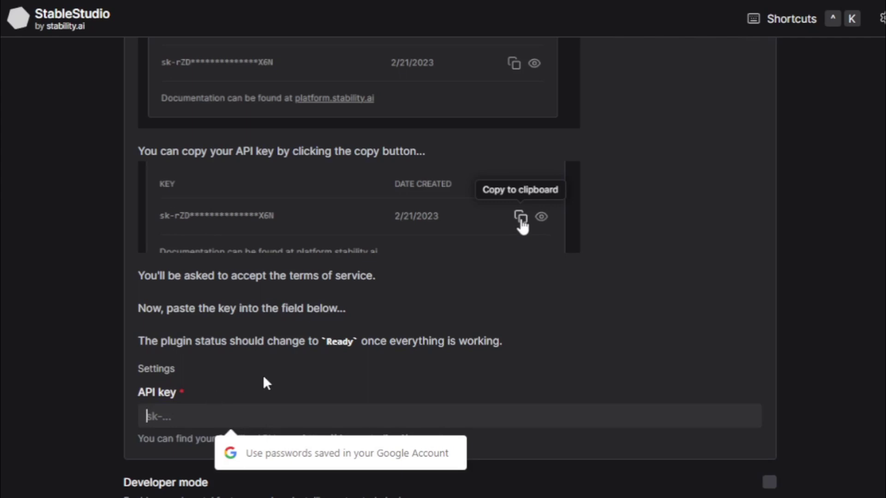
- Go to the DreamStudio tab and open the DreamStudio image generator
{"action": "left_click", "coordinate": [671, 2]}
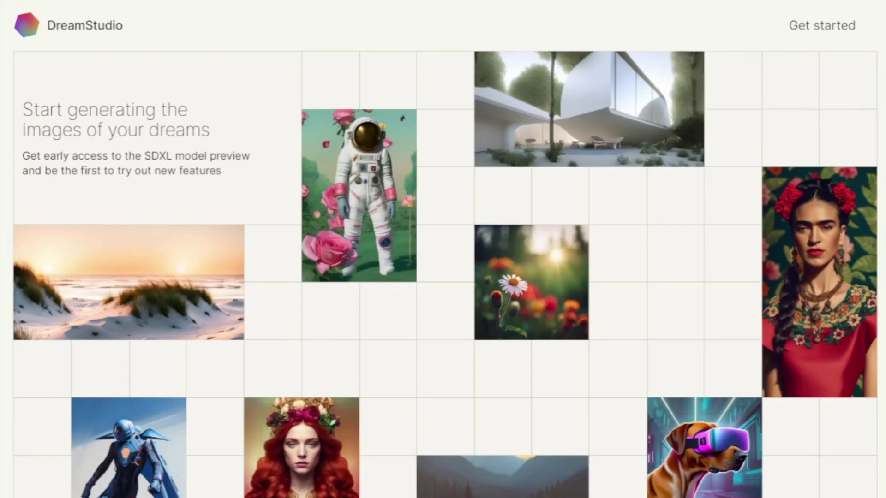
{"action": "left_click_drag", "start_coordinate": [142, 26], "coordinate": [42, 30]}
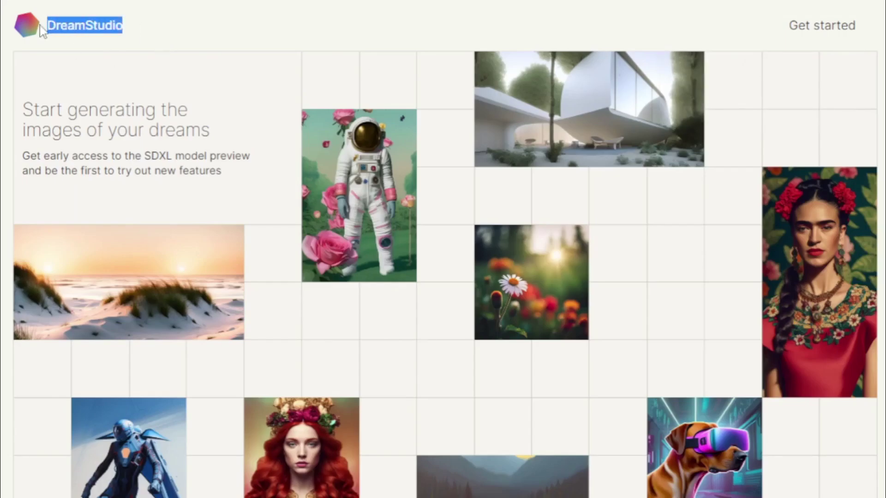
{"action": "left_click", "coordinate": [145, 29]}
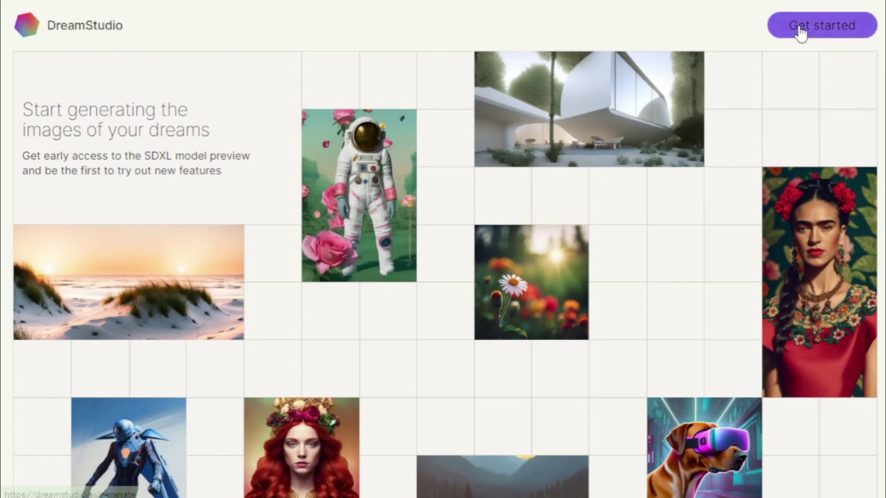
{"action": "scroll", "coordinate": [442, 249], "scroll_direction": "down", "scroll_amount": 6}
{"action": "scroll", "coordinate": [443, 249], "scroll_direction": "down", "scroll_amount": 6}
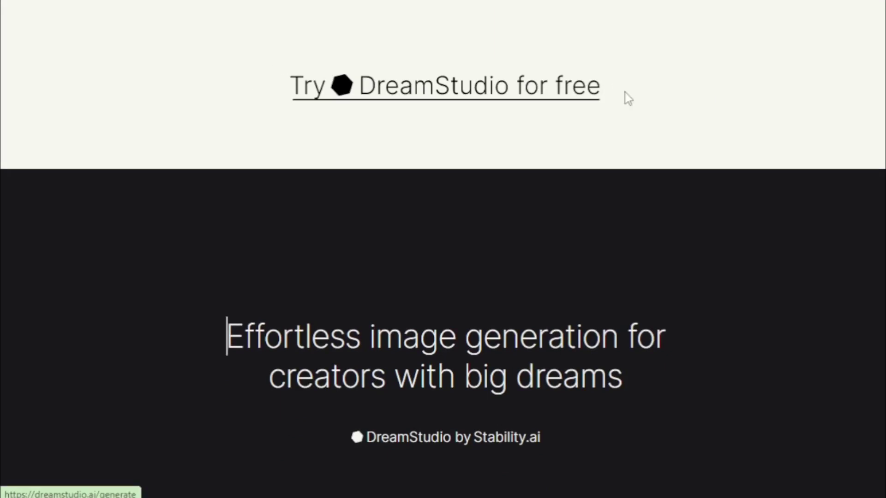
{"action": "left_click", "coordinate": [583, 85]}
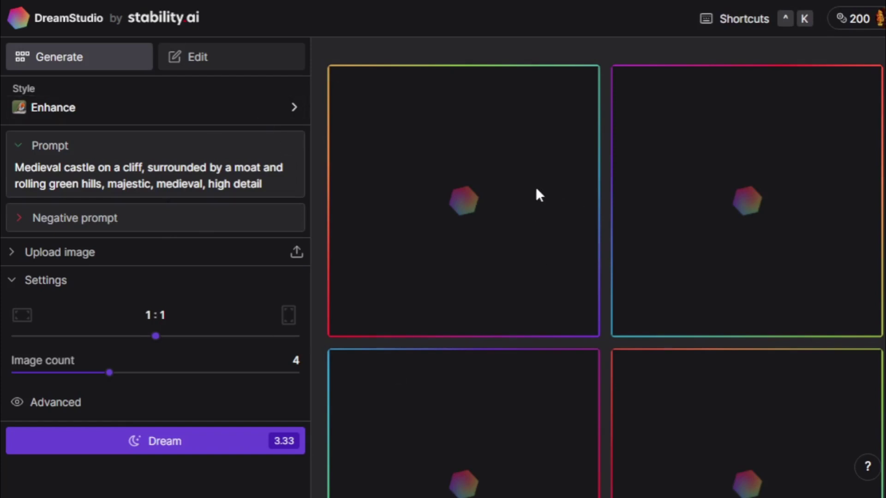
- On the account page, create a new API key, accepting the API terms of service
{"action": "left_click", "coordinate": [851, 19]}
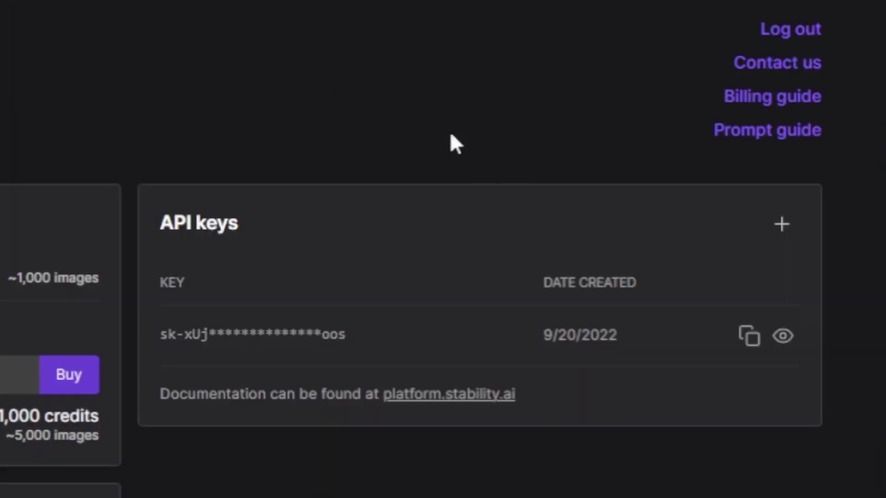
{"action": "left_click_drag", "start_coordinate": [248, 233], "coordinate": [157, 223]}
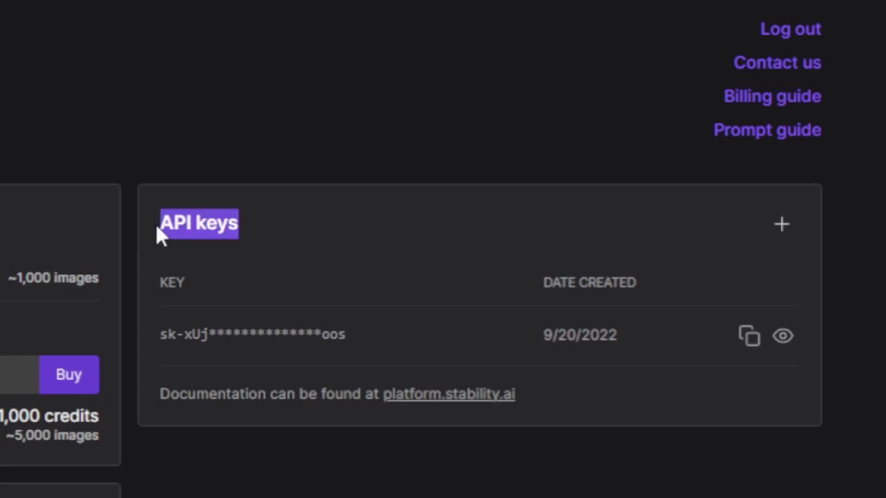
{"action": "left_click", "coordinate": [586, 198]}
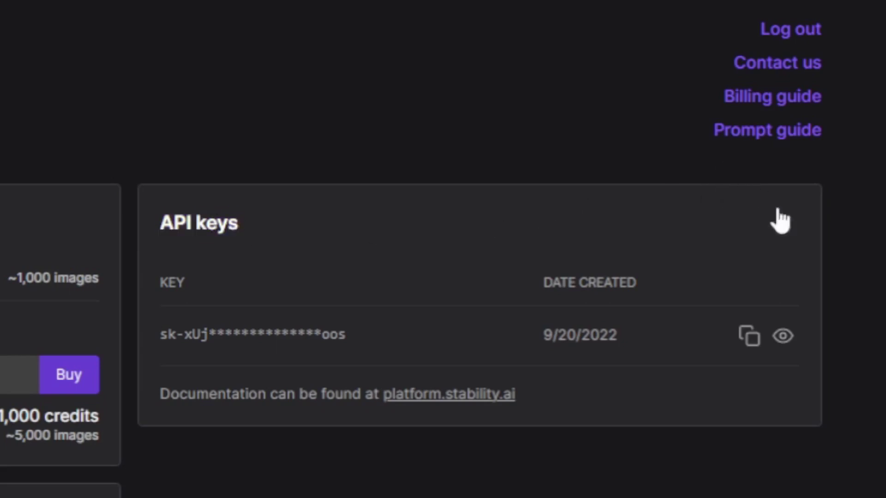
{"action": "left_click", "coordinate": [780, 224]}
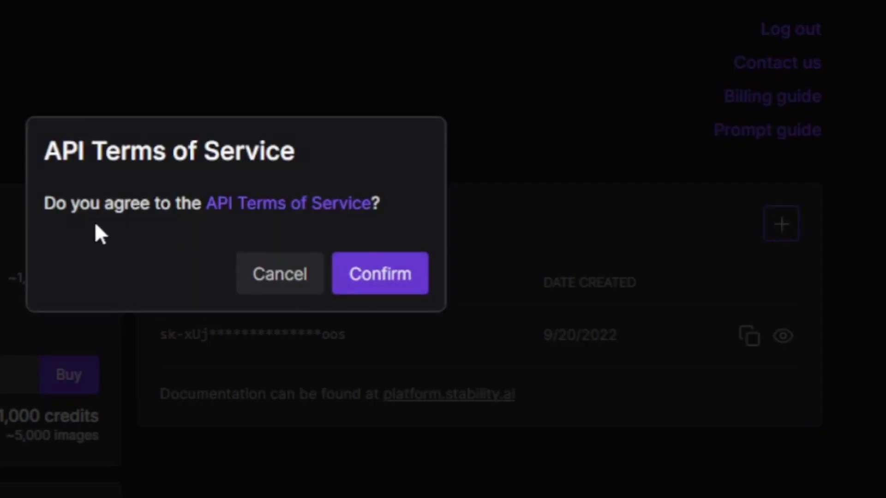
{"action": "left_click", "coordinate": [359, 276]}
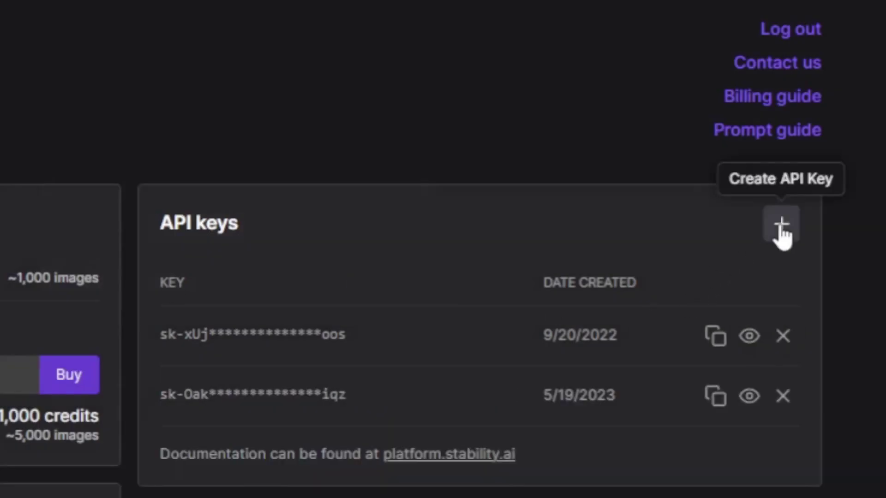
- Copy the new API key to the clipboard, confirming the terms prompt
{"action": "left_click_drag", "start_coordinate": [408, 394], "coordinate": [154, 403]}
{"action": "left_click", "coordinate": [629, 397]}
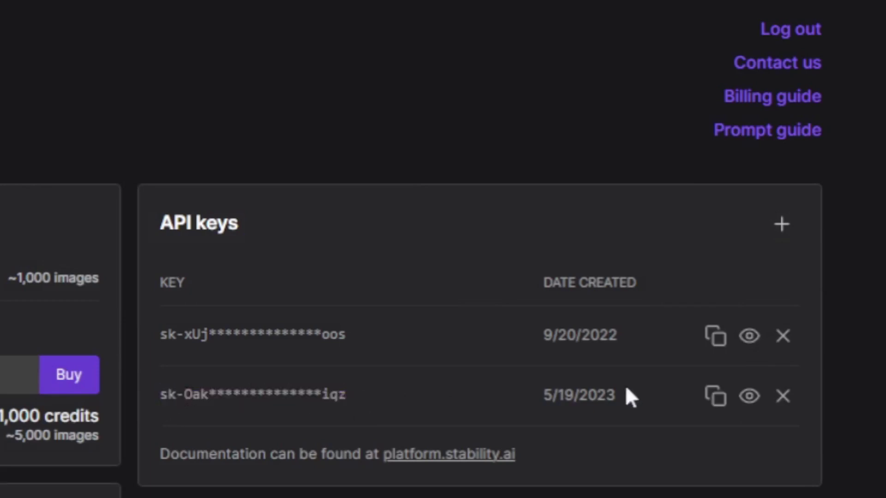
{"action": "left_click", "coordinate": [711, 393]}
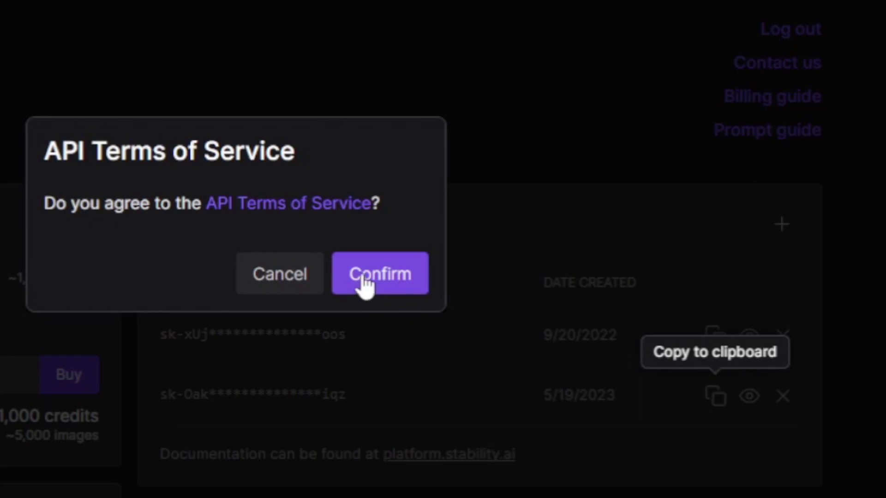
{"action": "left_click", "coordinate": [366, 282]}
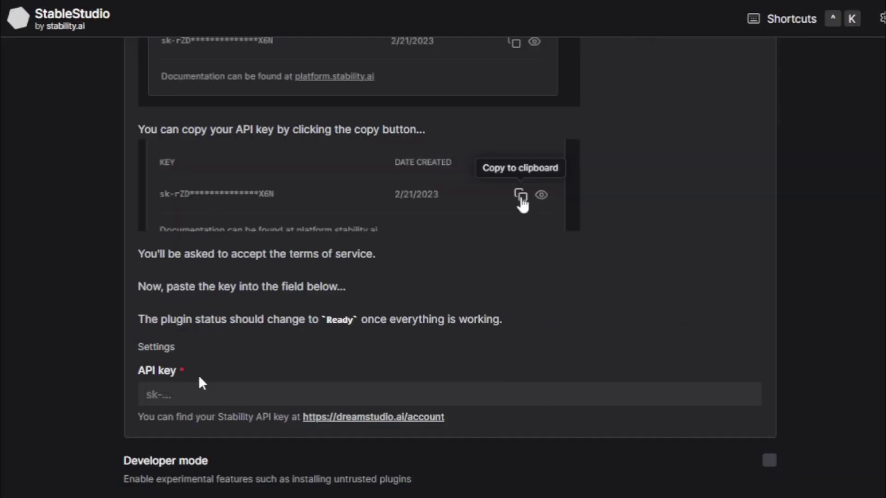
- Paste the copied key into StableStudio's API key field
{"action": "left_click_drag", "start_coordinate": [202, 383], "coordinate": [138, 372]}
{"action": "left_click", "coordinate": [169, 393]}
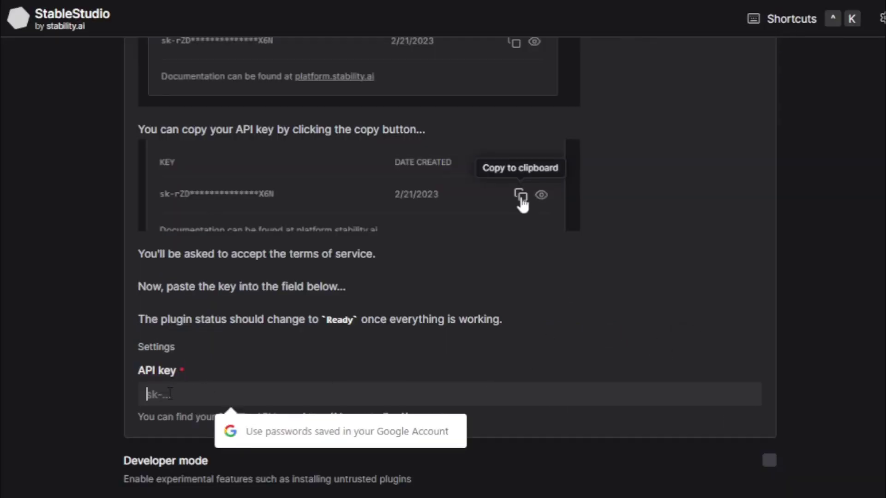
{"action": "key", "text": "ctrl+v"}
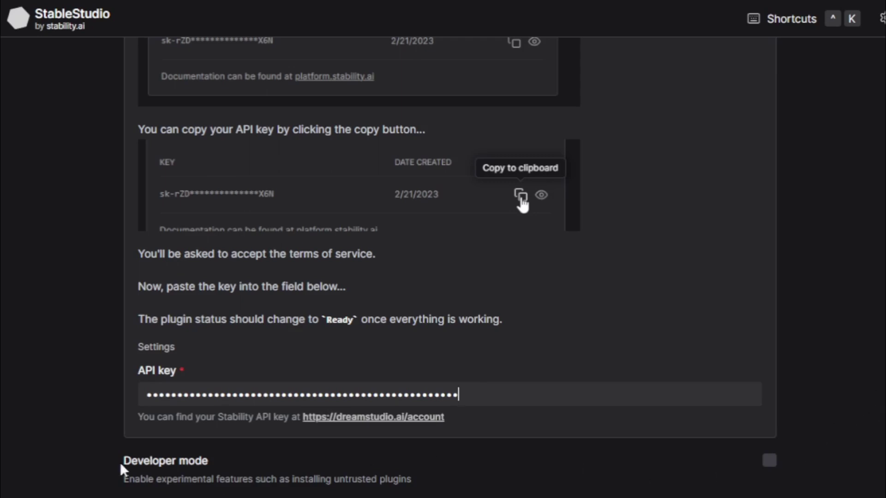
- Turn on Developer mode and return to the top of Settings
{"action": "left_click_drag", "start_coordinate": [213, 458], "coordinate": [128, 458]}
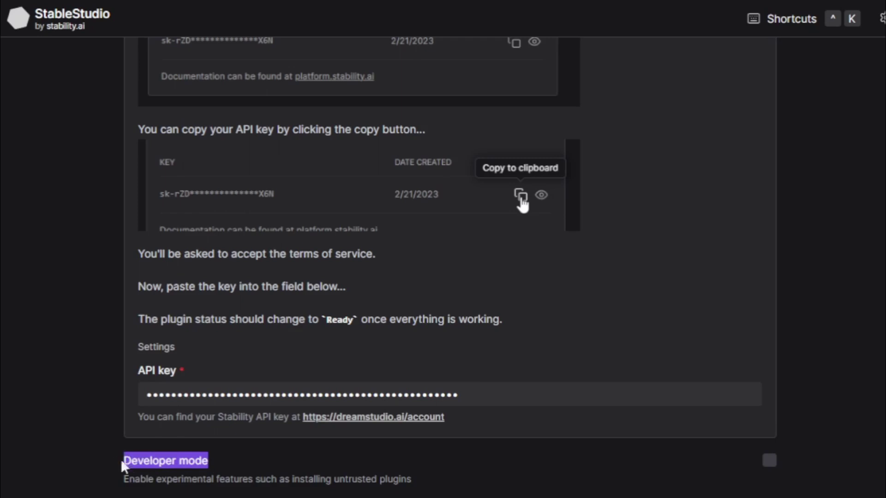
{"action": "left_click", "coordinate": [151, 471]}
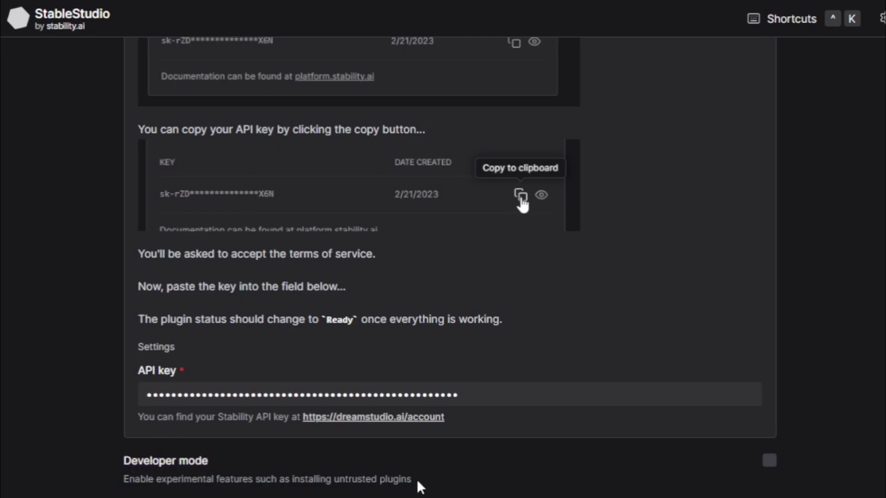
{"action": "left_click_drag", "start_coordinate": [413, 480], "coordinate": [125, 480]}
{"action": "left_click", "coordinate": [756, 473]}
{"action": "left_click", "coordinate": [768, 461]}
{"action": "scroll", "coordinate": [761, 461], "scroll_direction": "down", "scroll_amount": 3}
{"action": "left_click_drag", "start_coordinate": [316, 390], "coordinate": [135, 397]}
{"action": "left_click", "coordinate": [744, 443]}
{"action": "scroll", "coordinate": [863, 103], "scroll_direction": "up", "scroll_amount": 15}
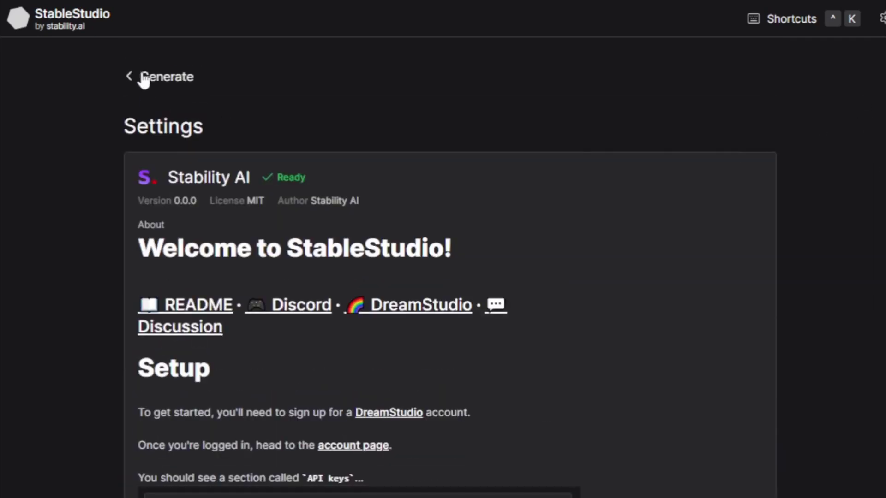
- Return to the Generate page with the caterpillar prompt and open the Styles list
{"action": "left_click", "coordinate": [133, 76]}
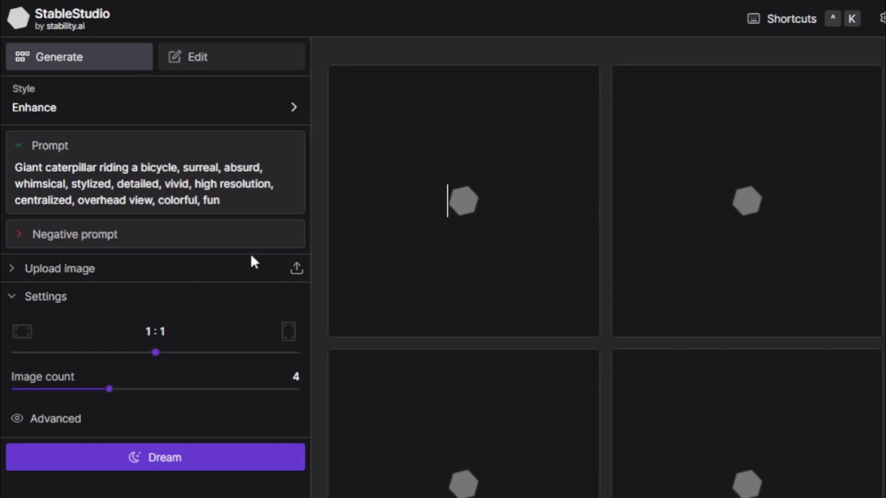
{"action": "left_click", "coordinate": [195, 62]}
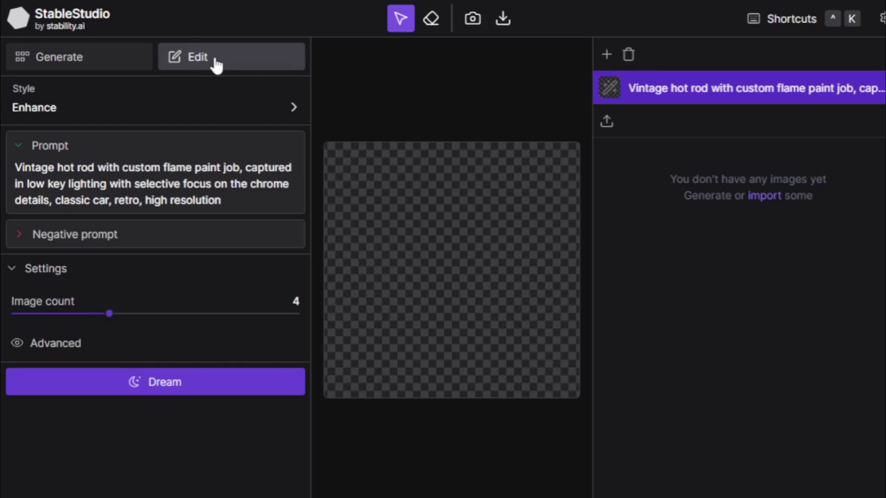
{"action": "left_click", "coordinate": [82, 57]}
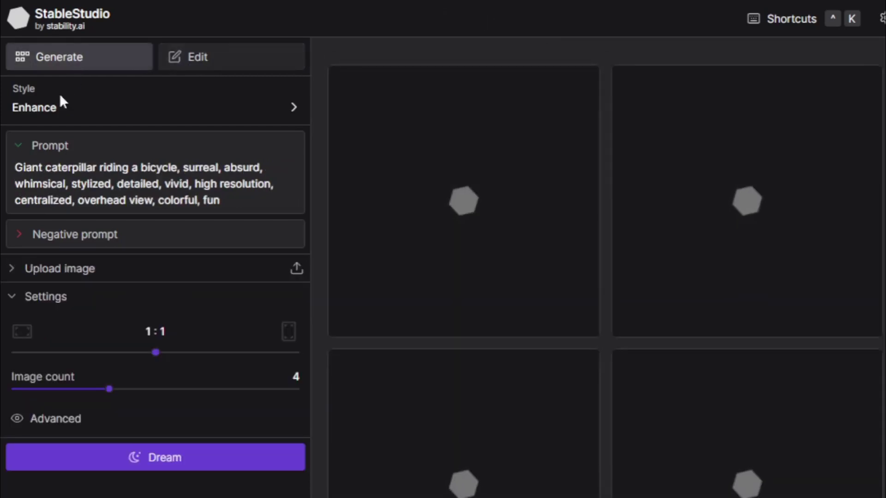
{"action": "left_click", "coordinate": [98, 117]}
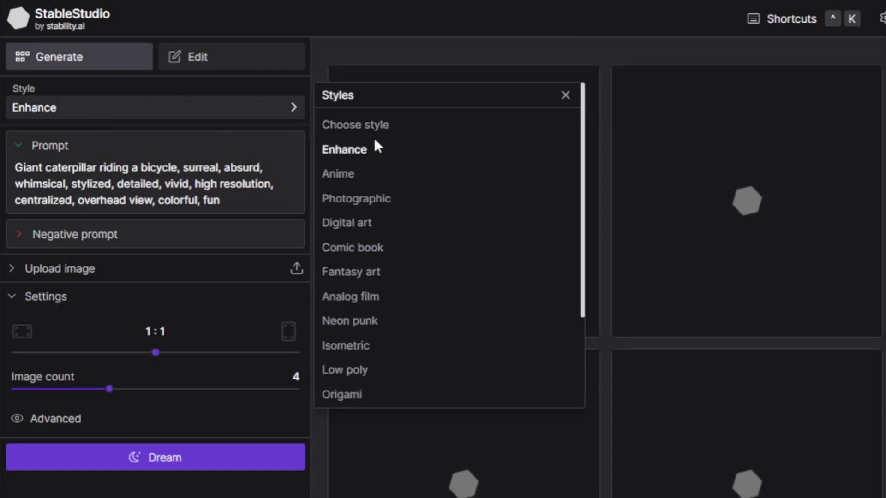
- Try Anime and Photographic, settle on the Digital art style, then expand the empty Negative prompt
{"action": "left_click", "coordinate": [353, 175]}
{"action": "left_click", "coordinate": [387, 198]}
{"action": "left_click", "coordinate": [376, 223]}
{"action": "scroll", "coordinate": [581, 287], "scroll_direction": "down", "scroll_amount": 5}
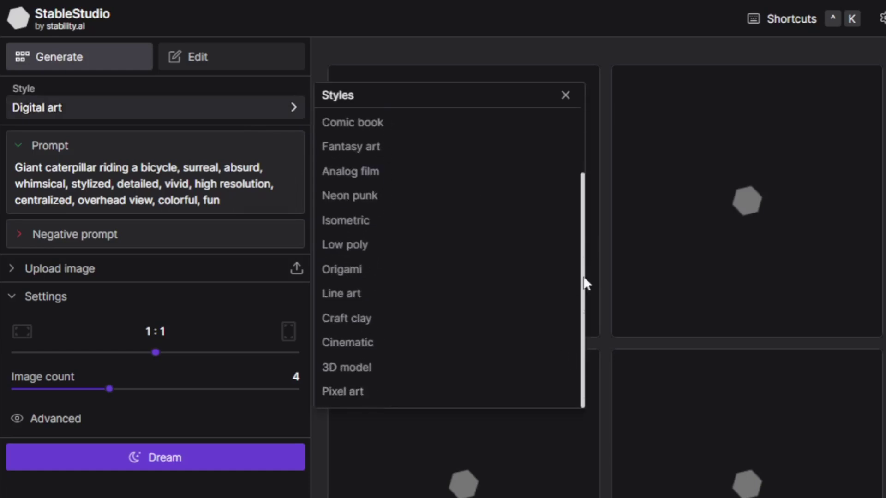
{"action": "scroll", "coordinate": [583, 281], "scroll_direction": "up", "scroll_amount": 5}
{"action": "left_click", "coordinate": [255, 108]}
{"action": "triple_click", "coordinate": [72, 166]}
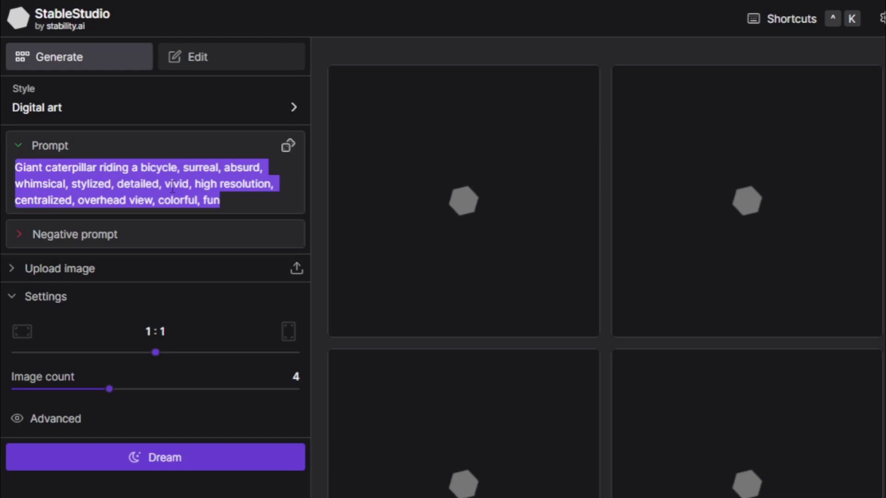
{"action": "left_click", "coordinate": [20, 237]}
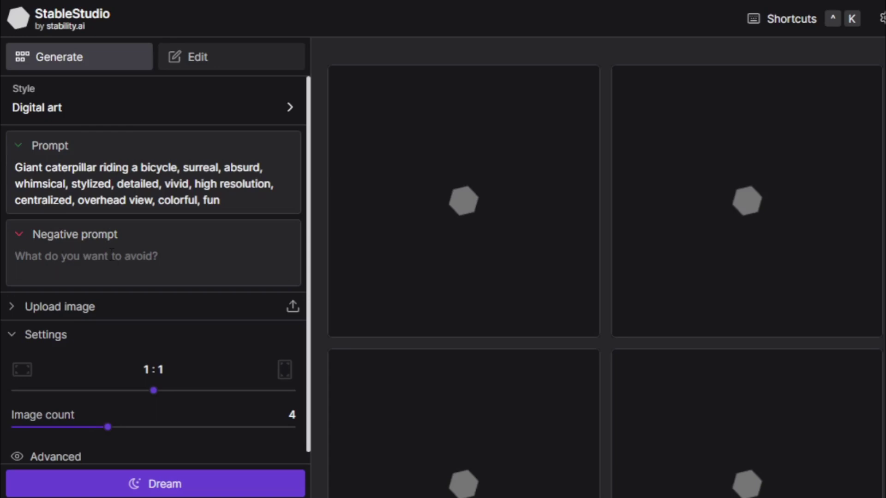
- Collapse the Negative prompt section and briefly expand then hide the Upload image area
{"action": "left_click", "coordinate": [19, 237]}
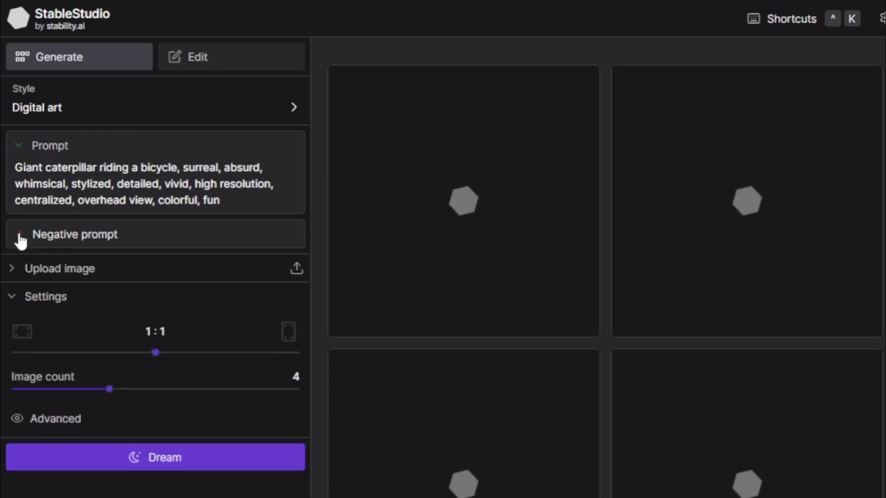
{"action": "left_click", "coordinate": [17, 270]}
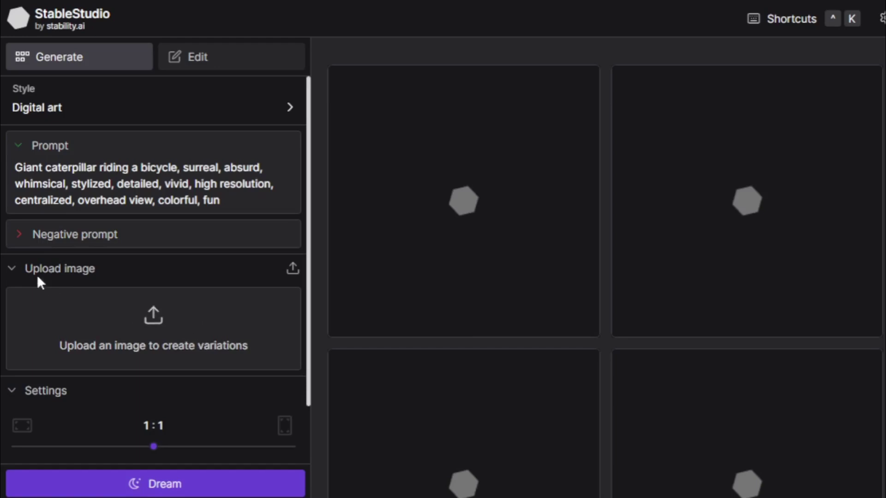
{"action": "left_click", "coordinate": [15, 269]}
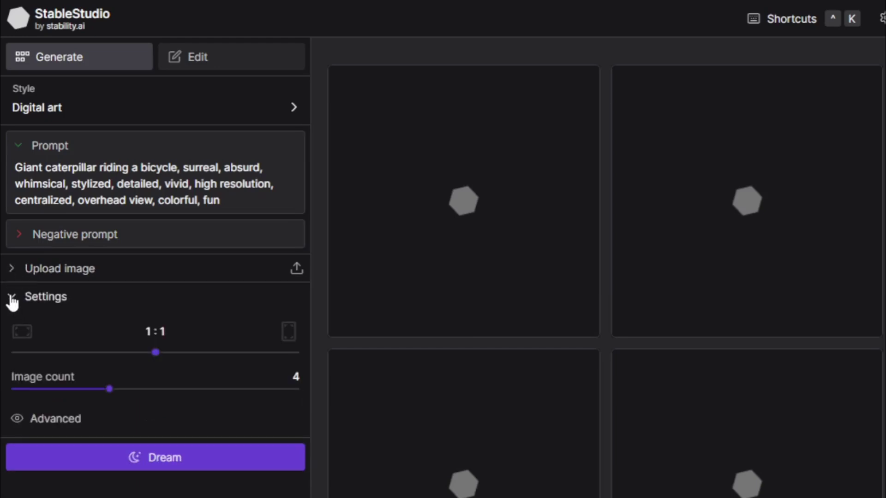
- Try the aspect ratio and Image count sliders, leaving them at 1:1 and 4 images
{"action": "mouse_move", "coordinate": [157, 355]}
{"action": "mouse_move", "coordinate": [157, 356]}
{"action": "left_mouse_down"}
{"action": "mouse_move", "coordinate": [286, 364]}
{"action": "mouse_move", "coordinate": [156, 355]}
{"action": "left_mouse_up"}
{"action": "left_click_drag", "start_coordinate": [108, 390], "coordinate": [296, 394]}
{"action": "scroll", "coordinate": [870, 297], "scroll_direction": "down", "scroll_amount": 2}
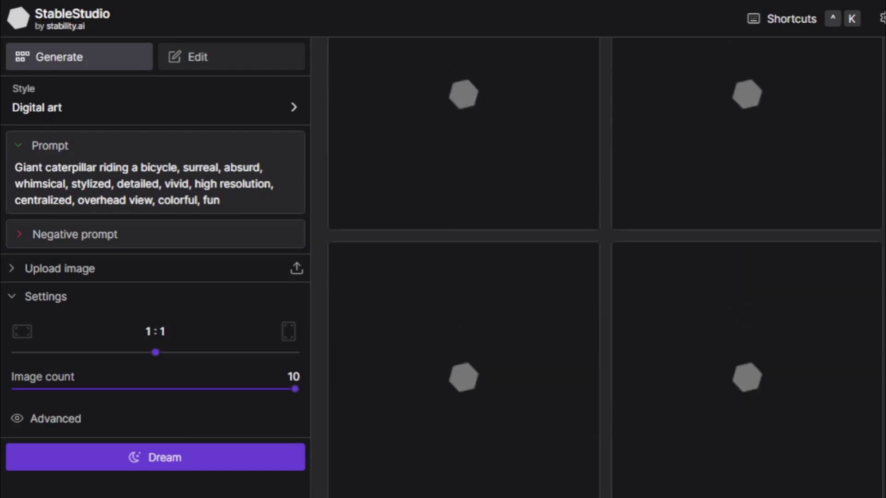
{"action": "left_click_drag", "start_coordinate": [297, 395], "coordinate": [124, 395]}
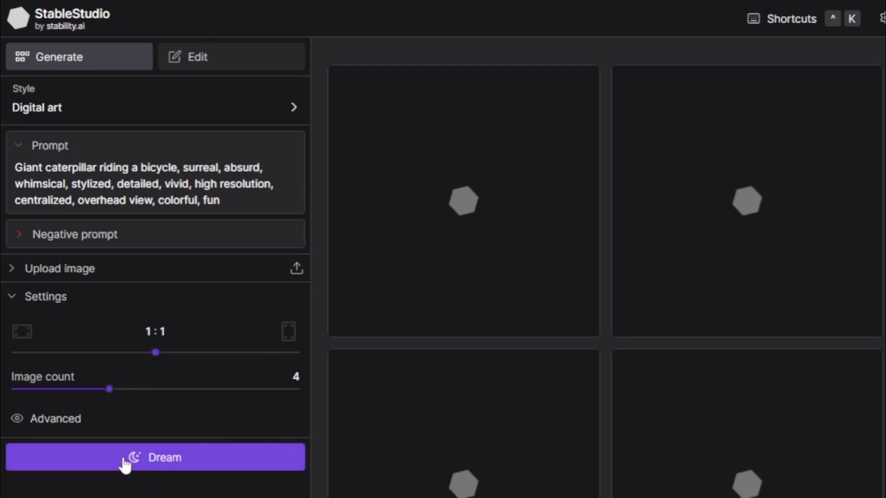
- Generate four Digital art images of the giant caterpillar riding a bicycle with Dream
{"action": "triple_click", "coordinate": [233, 197]}
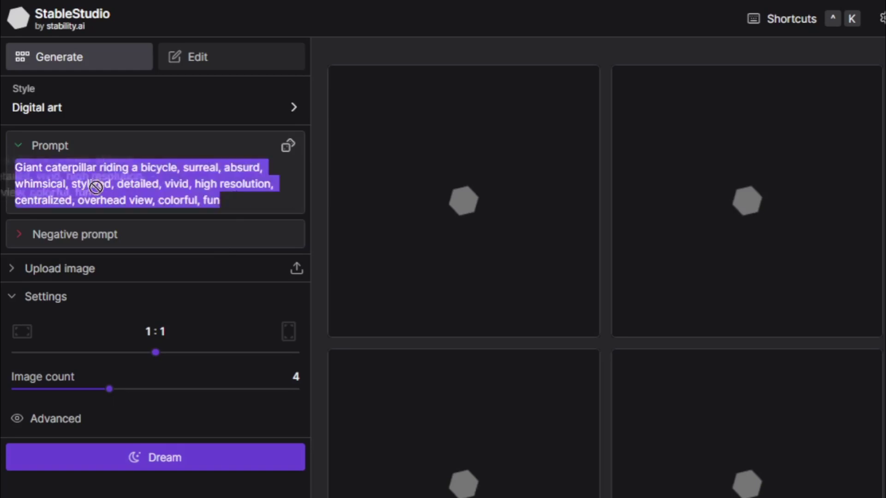
{"action": "left_click", "coordinate": [176, 465]}
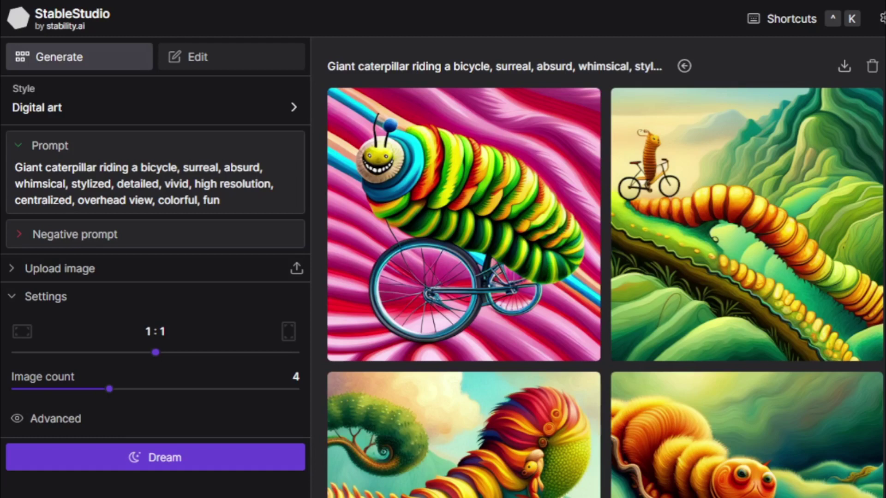
{"action": "scroll", "coordinate": [606, 267], "scroll_direction": "down", "scroll_amount": 4}
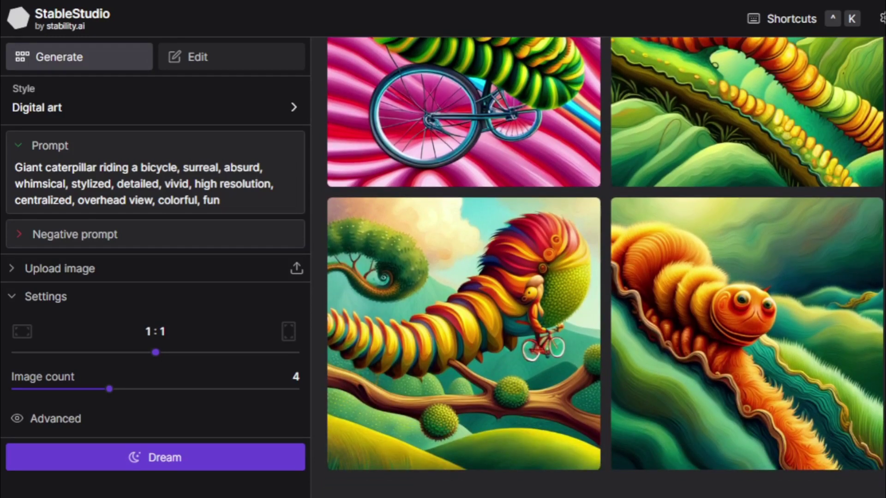
{"action": "mouse_move", "coordinate": [762, 322]}
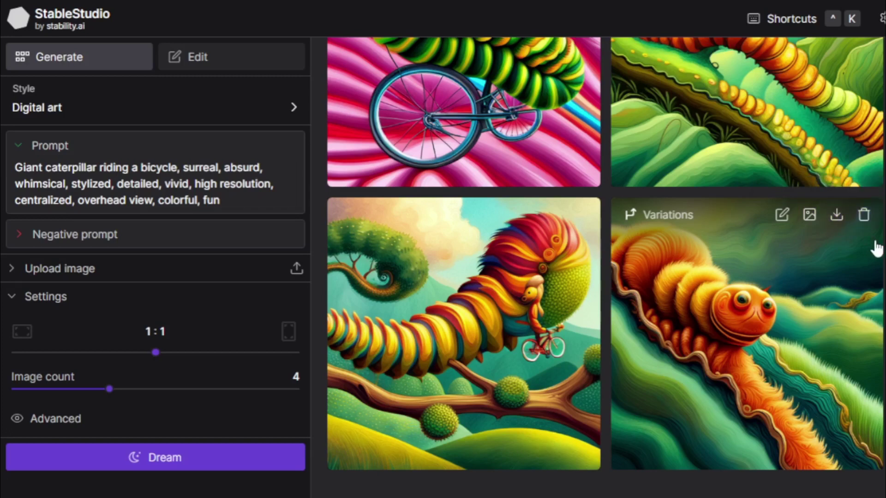
{"action": "scroll", "coordinate": [605, 268], "scroll_direction": "up", "scroll_amount": 3}
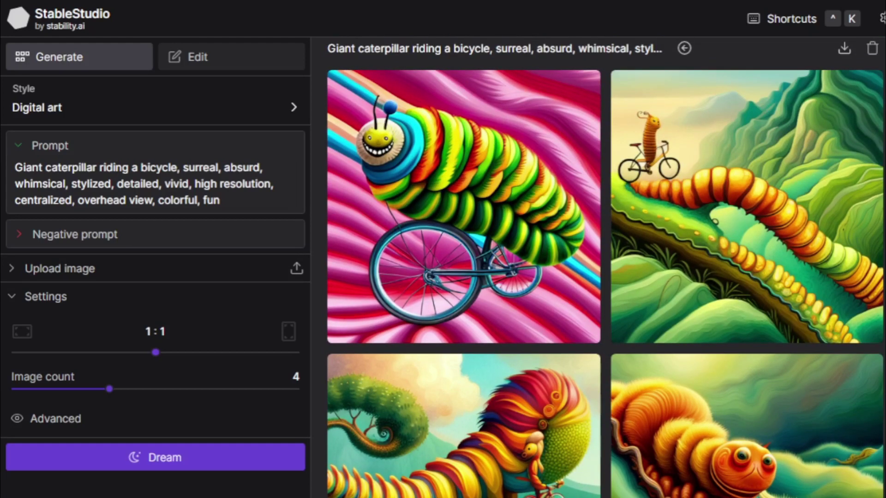
- Generate four variations of the caterpillar-on-hill image at 35% image strength
{"action": "mouse_move", "coordinate": [809, 132]}
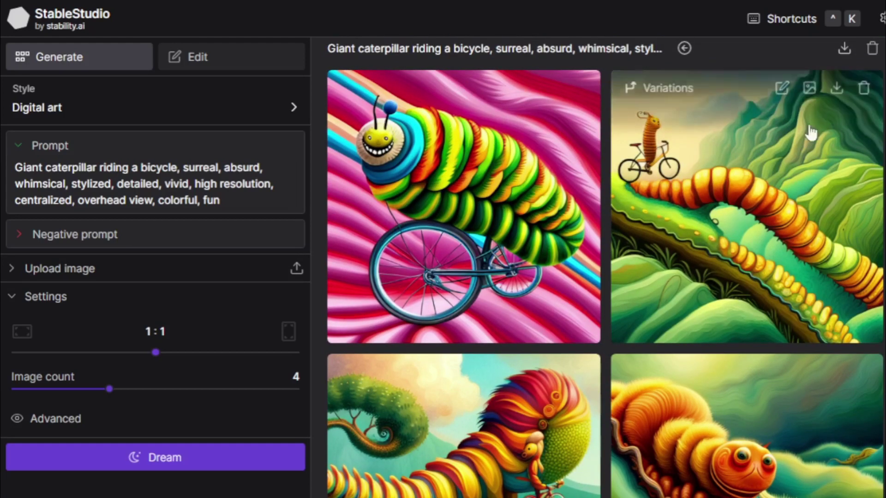
{"action": "left_click", "coordinate": [658, 88]}
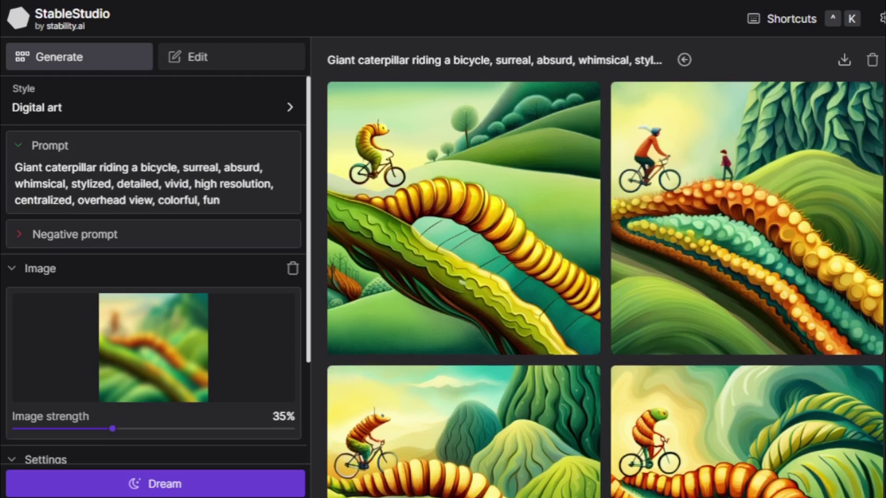
{"action": "scroll", "coordinate": [606, 268], "scroll_direction": "down", "scroll_amount": 5}
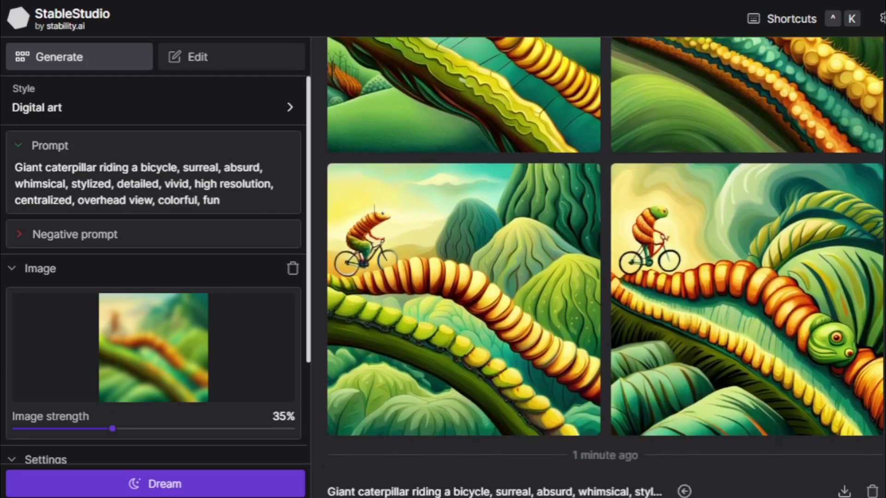
{"action": "scroll", "coordinate": [605, 268], "scroll_direction": "down", "scroll_amount": 1}
{"action": "scroll", "coordinate": [871, 306], "scroll_direction": "down", "scroll_amount": 5}
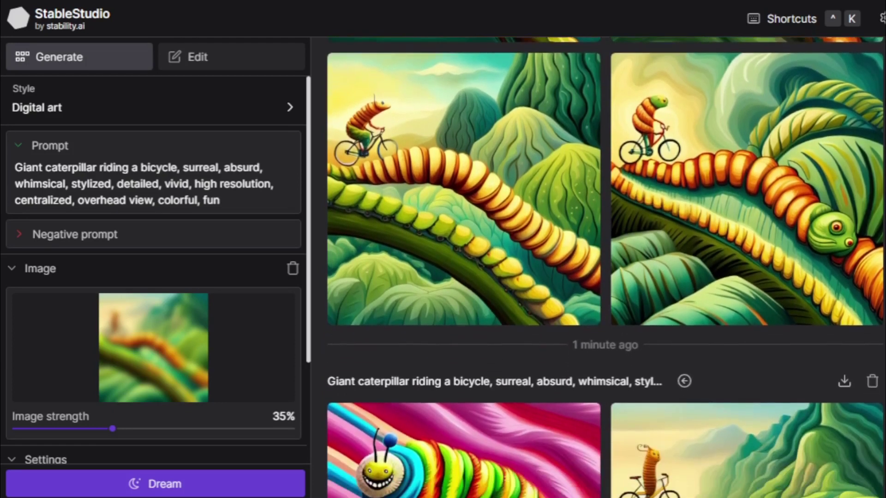
{"action": "scroll", "coordinate": [859, 342], "scroll_direction": "down", "scroll_amount": 3}
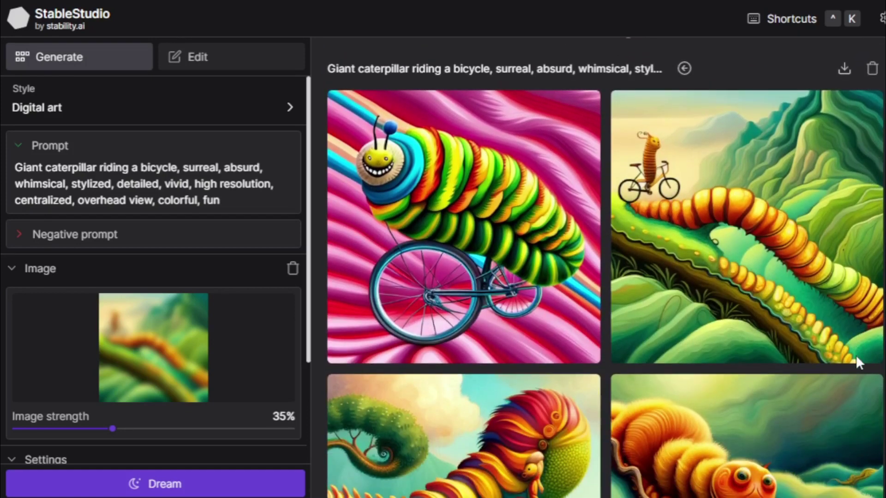
{"action": "scroll", "coordinate": [856, 362], "scroll_direction": "up", "scroll_amount": 10}
{"action": "scroll", "coordinate": [879, 167], "scroll_direction": "up", "scroll_amount": 3}
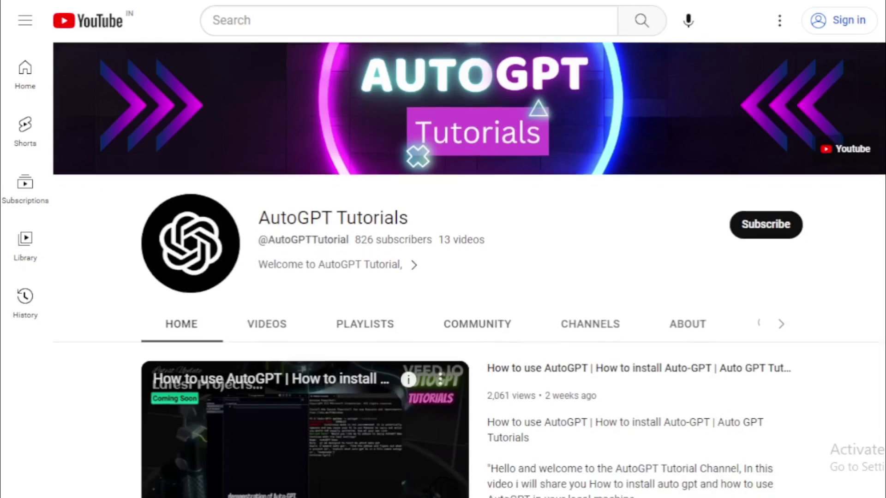
- Scroll through the AutoGPT Tutorials channel's Home page on YouTube
{"action": "scroll", "coordinate": [469, 270], "scroll_direction": "down", "scroll_amount": 4}
{"action": "scroll", "coordinate": [469, 270], "scroll_direction": "down", "scroll_amount": 5}
{"action": "scroll", "coordinate": [469, 270], "scroll_direction": "down", "scroll_amount": 7}
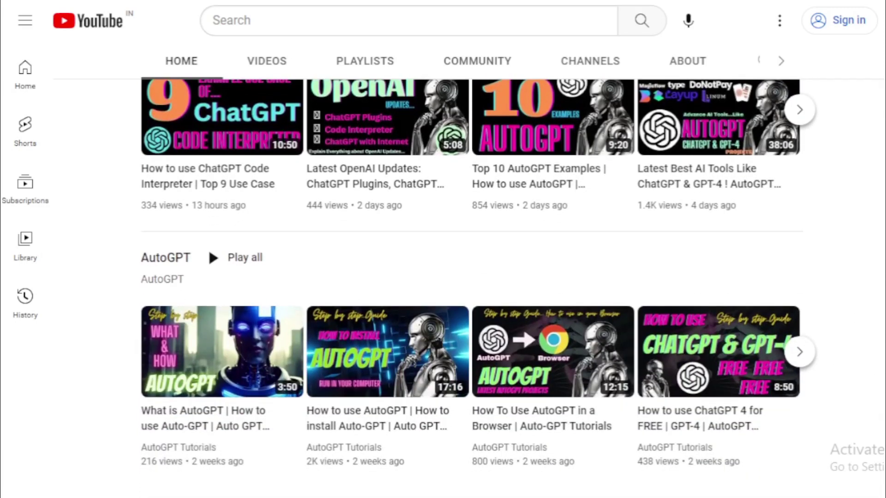
{"action": "scroll", "coordinate": [469, 270], "scroll_direction": "up", "scroll_amount": 15}
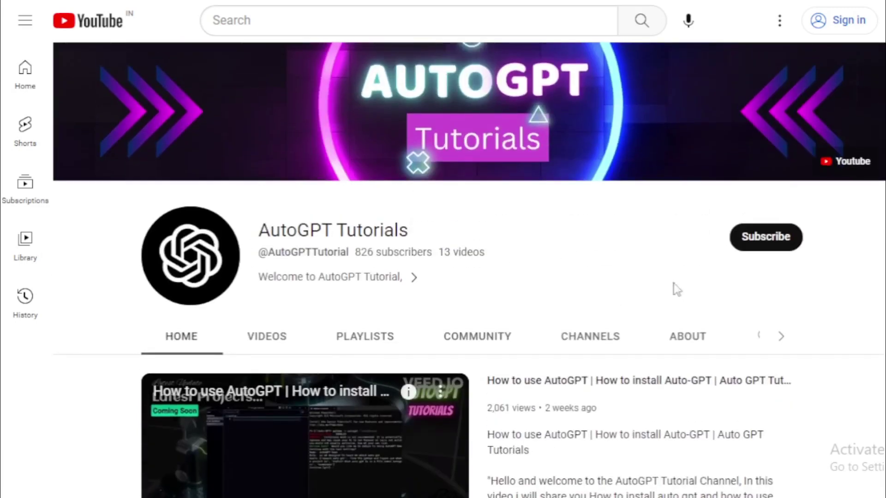
- Show the channel's Videos section and browse the grid of uploaded tutorials
{"action": "left_click", "coordinate": [267, 336]}
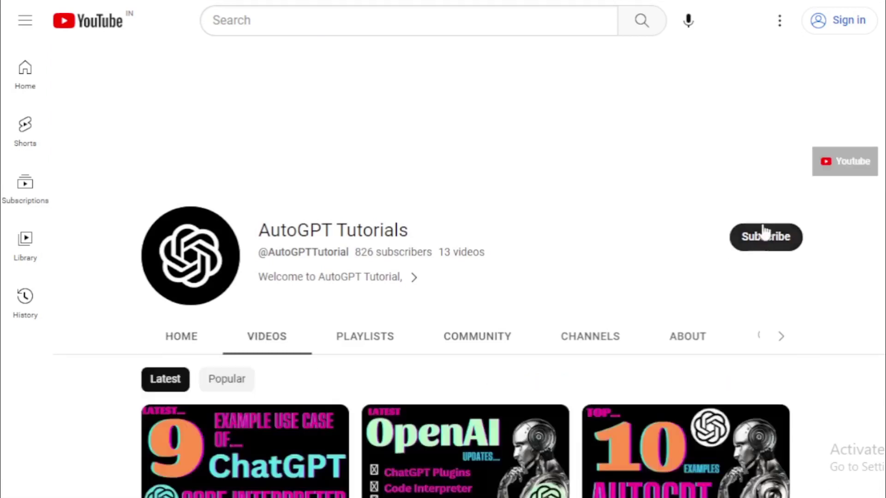
{"action": "scroll", "coordinate": [469, 270], "scroll_direction": "down", "scroll_amount": 3}
{"action": "scroll", "coordinate": [469, 271], "scroll_direction": "down", "scroll_amount": 1}
{"action": "scroll", "coordinate": [469, 271], "scroll_direction": "down", "scroll_amount": 4}
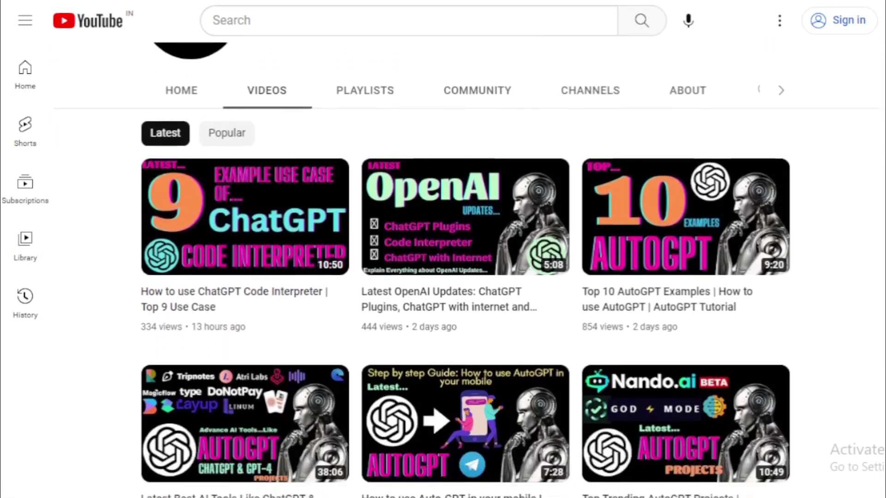